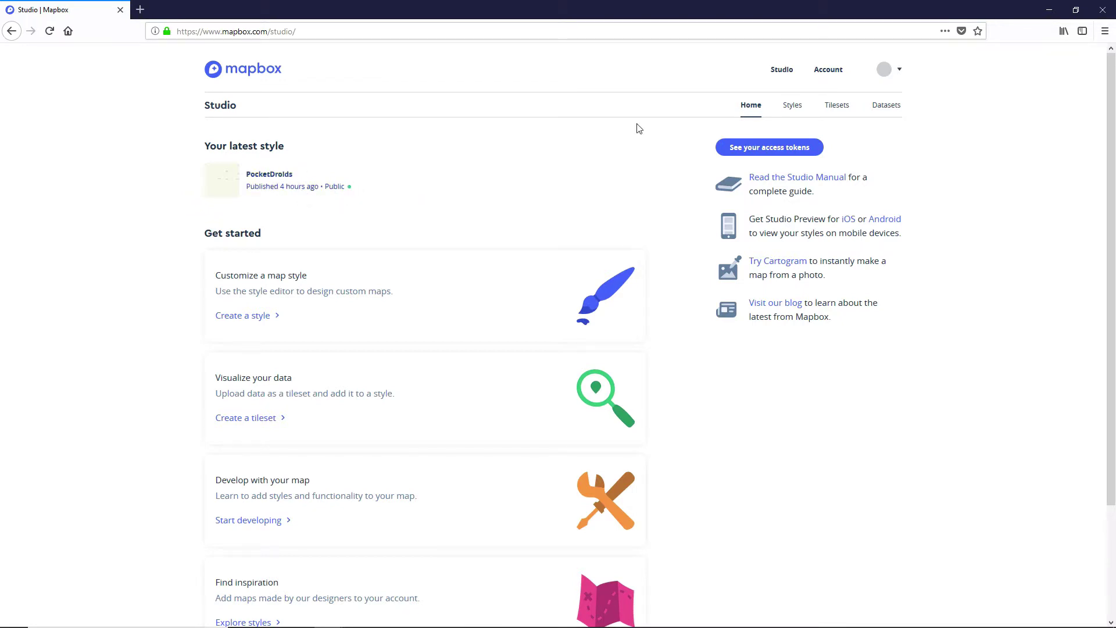
# - Duplicate the PocketDroids style from the Styles list to create PocketDroids-copy
pyautogui.click(792, 109)
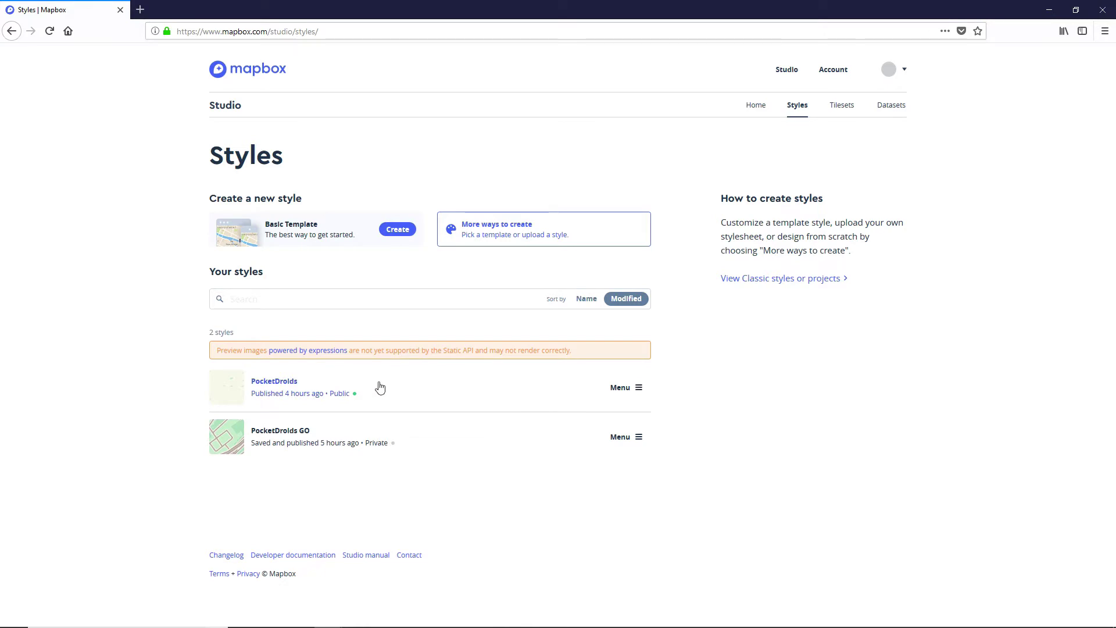
pyautogui.click(639, 394)
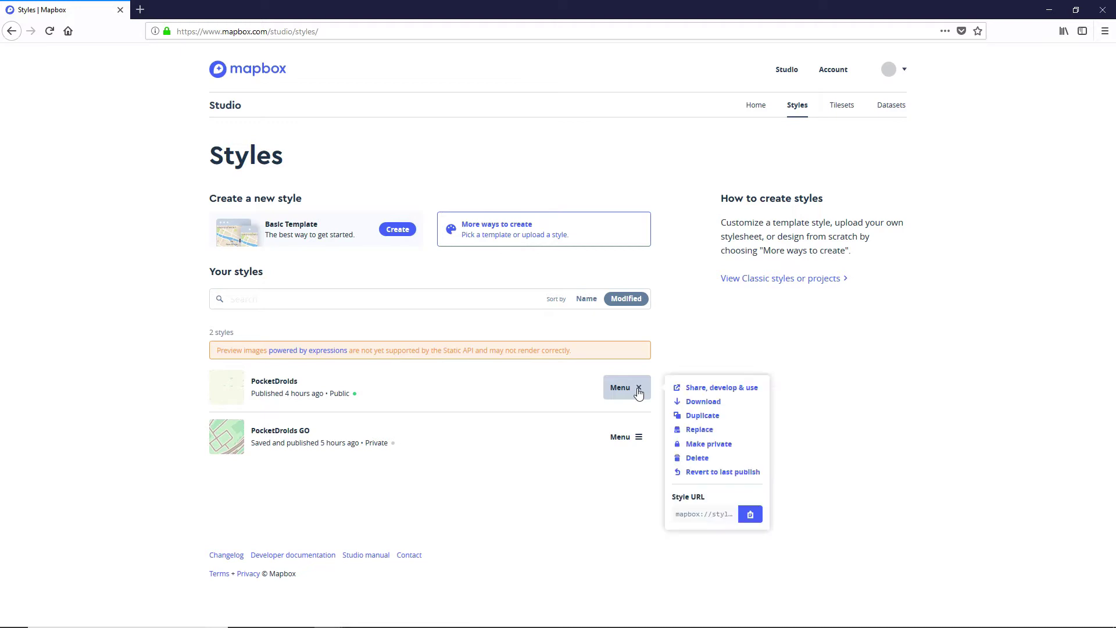
pyautogui.click(702, 418)
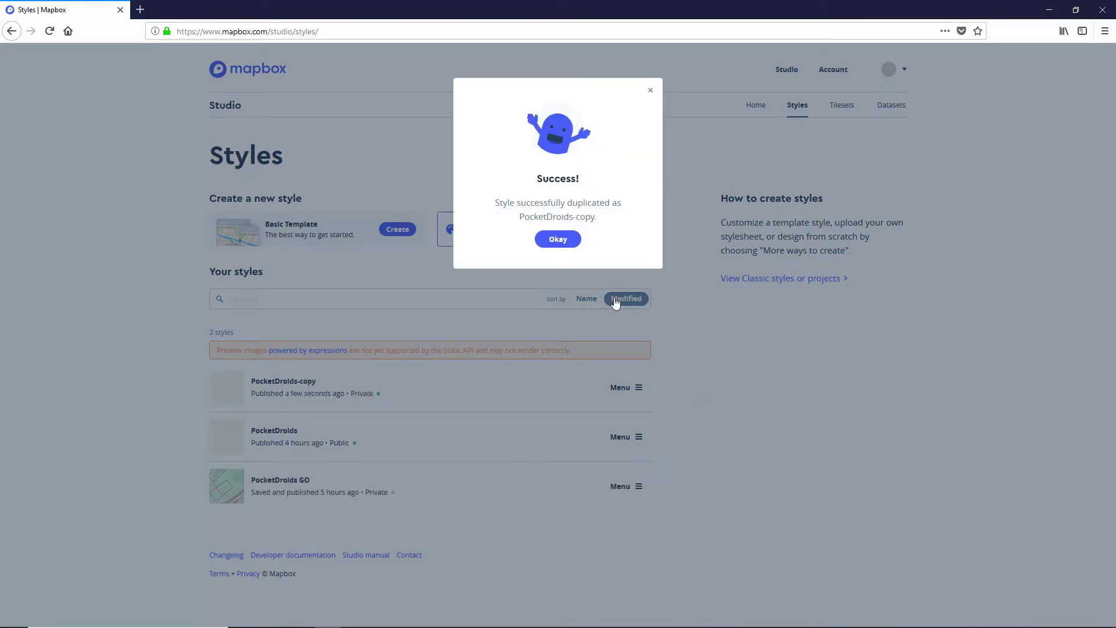
pyautogui.click(548, 242)
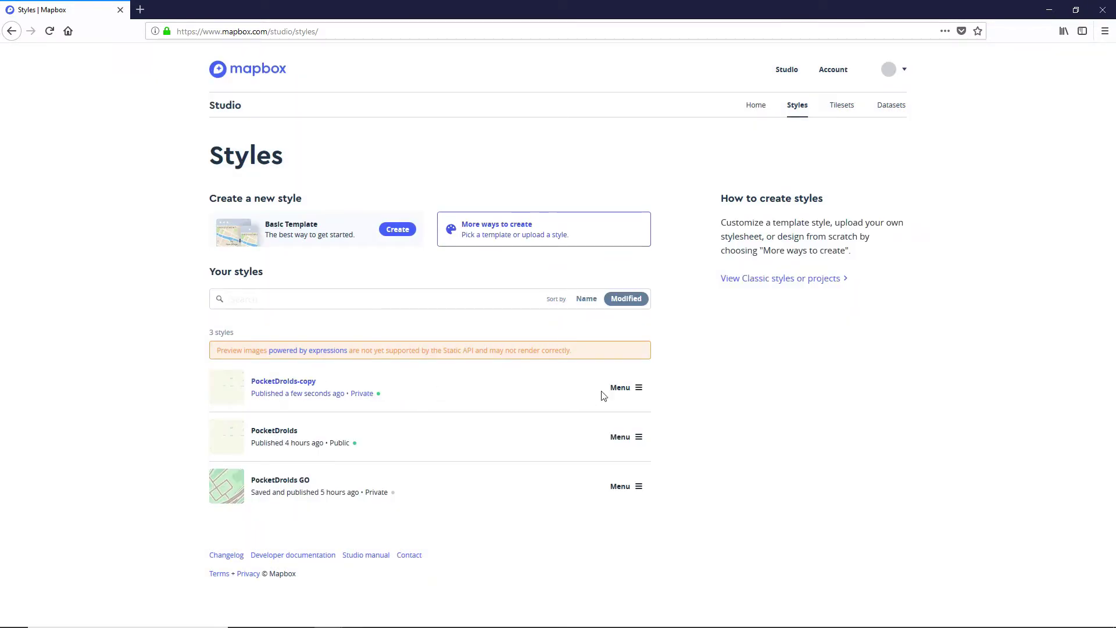
pyautogui.click(635, 388)
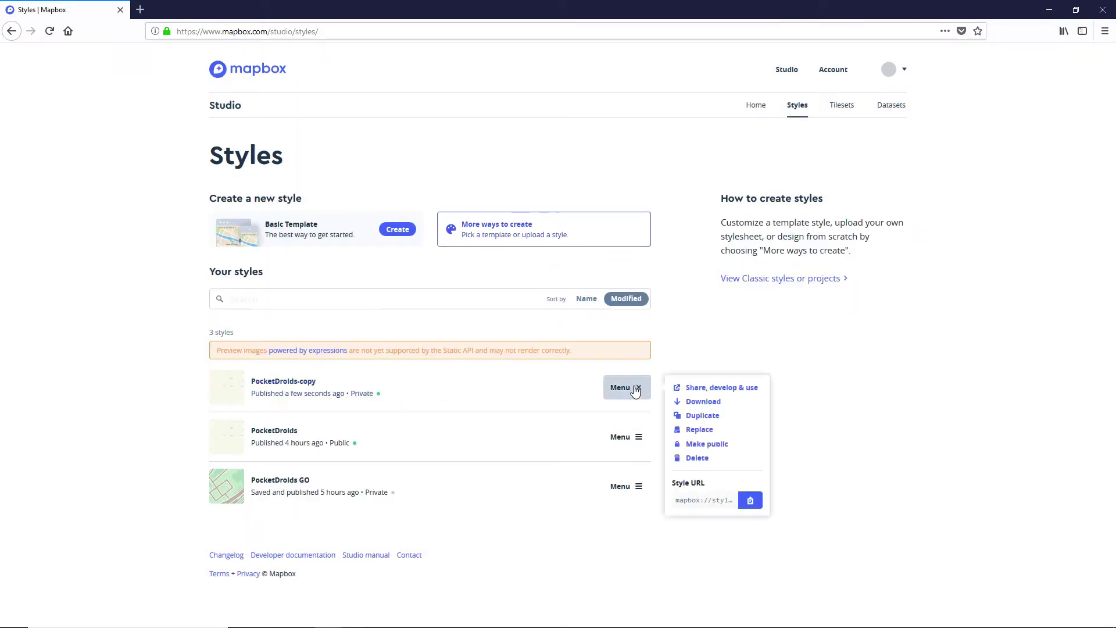
pyautogui.click(880, 399)
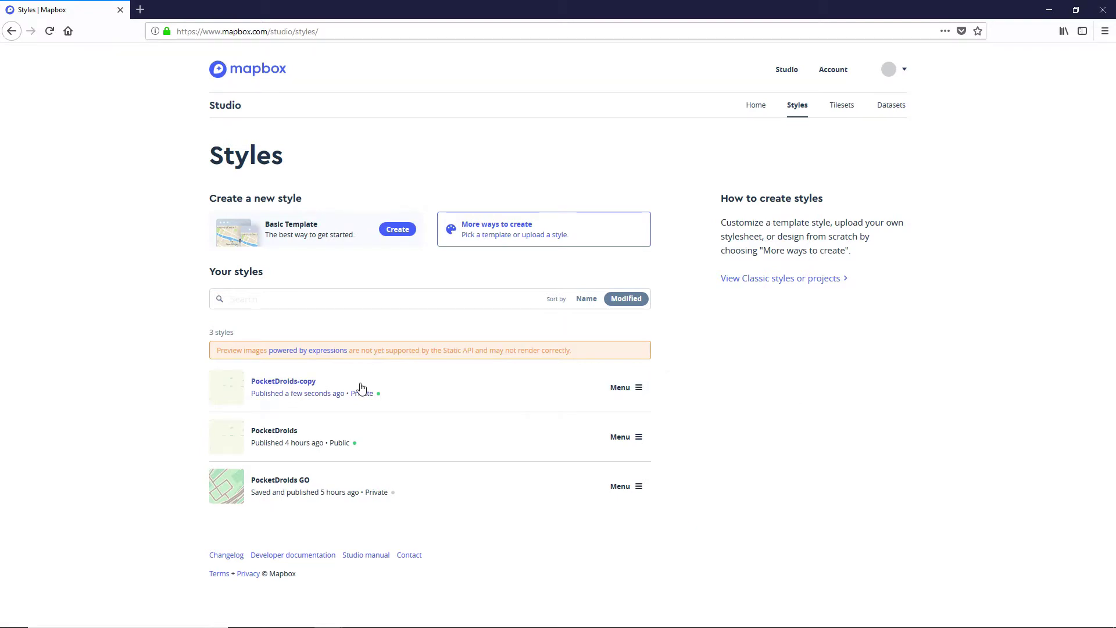
# - Open PocketDroids-copy in the style editor and zoom the map in on a pair of roads
pyautogui.click(308, 383)
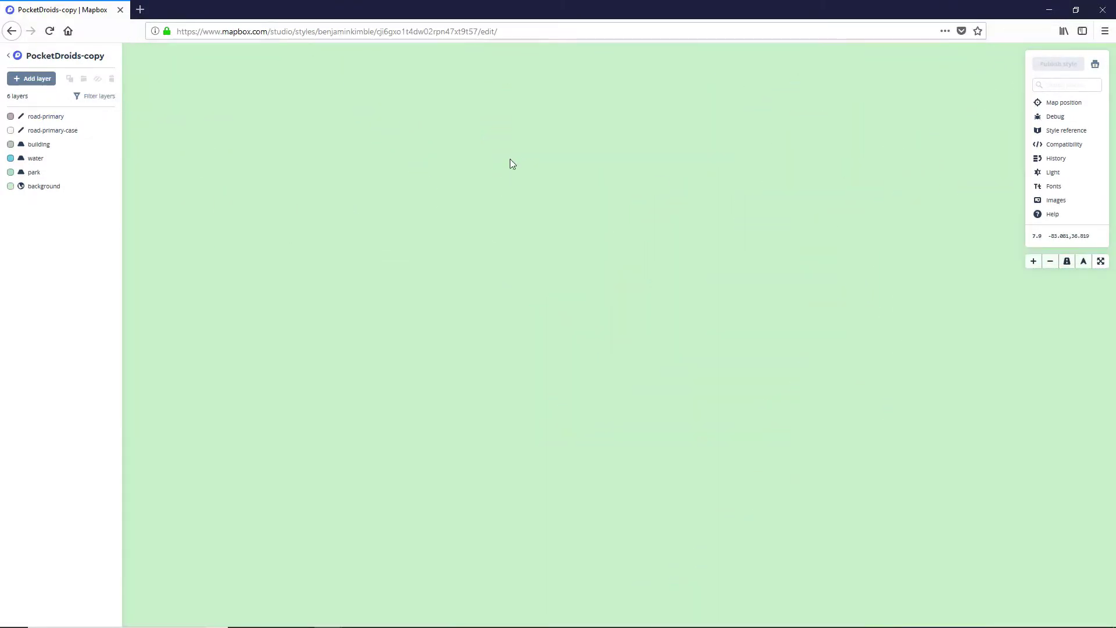
pyautogui.scroll(4, 639, 282)
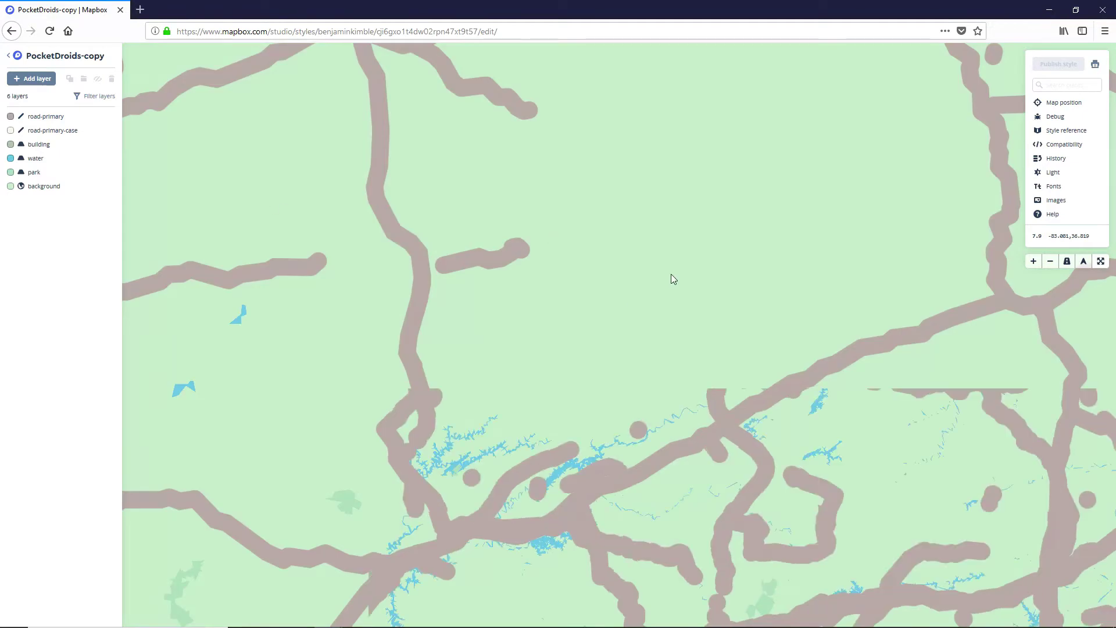
pyautogui.scroll(3, 639, 284)
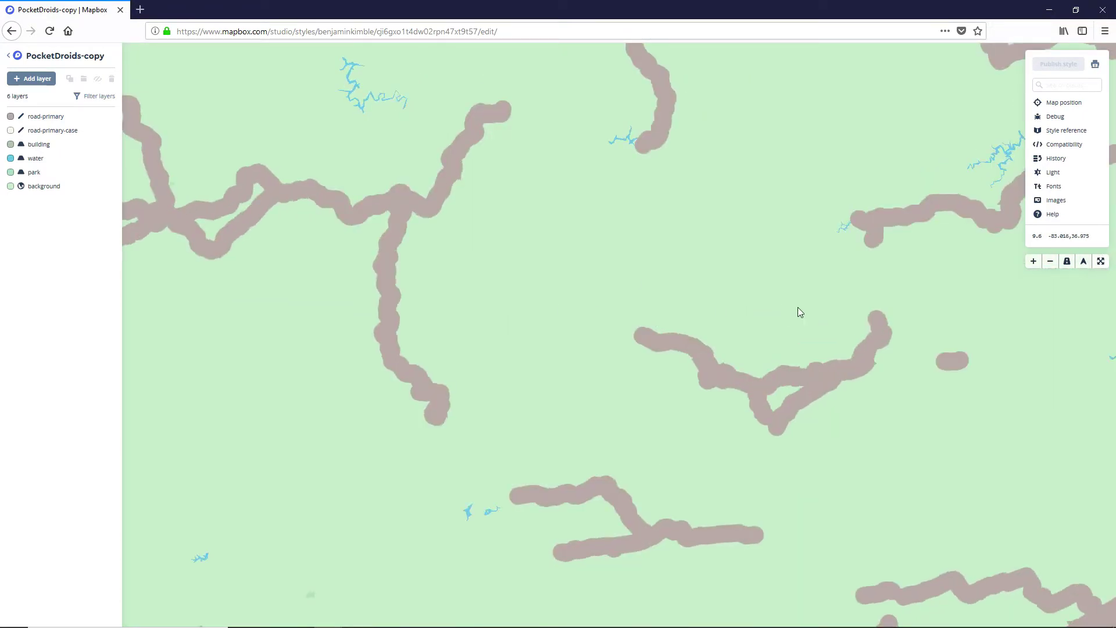
pyautogui.scroll(4, 647, 285)
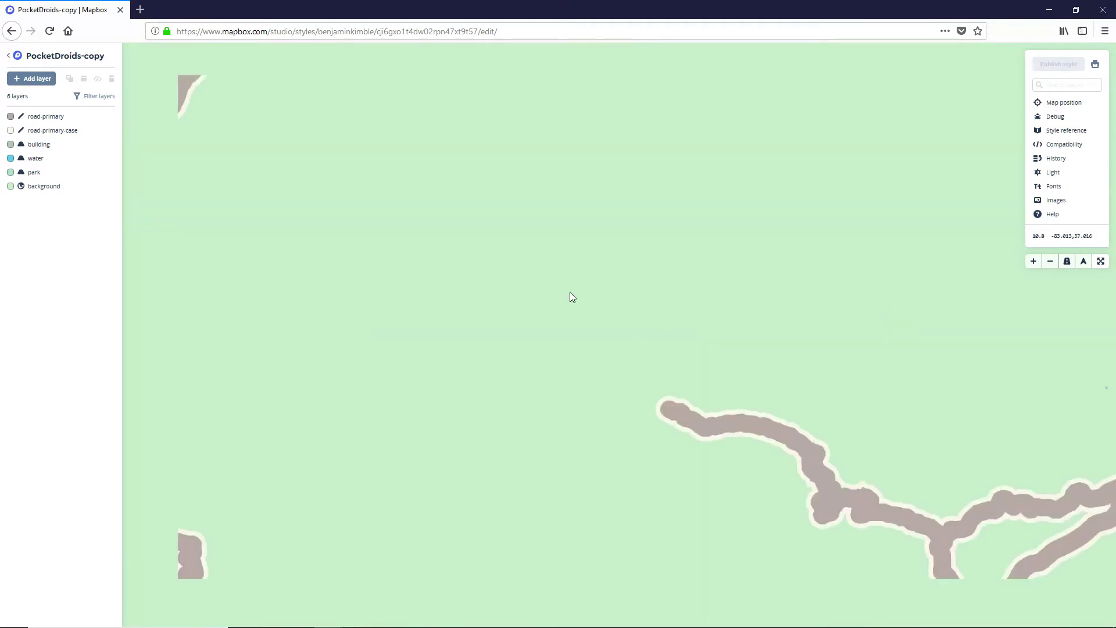
pyautogui.moveTo(506, 292); pyautogui.dragTo(877, 230)
pyautogui.moveTo(576, 395); pyautogui.dragTo(666, 241)
pyautogui.scroll(2, 664, 250)
pyautogui.scroll(12, 664, 255)
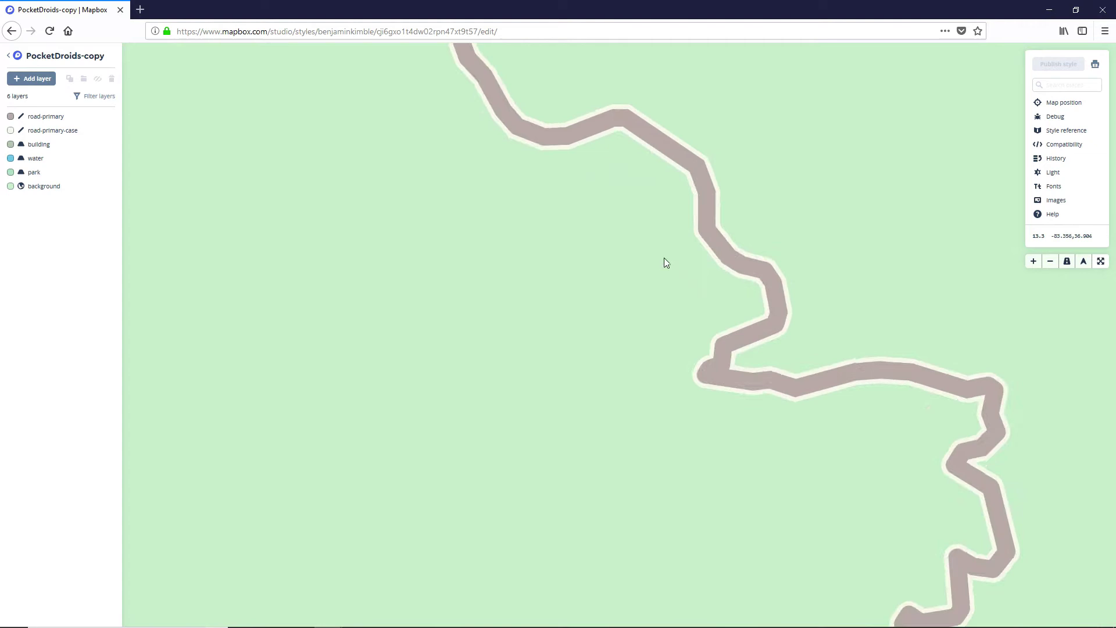
pyautogui.moveTo(668, 262); pyautogui.dragTo(481, 314)
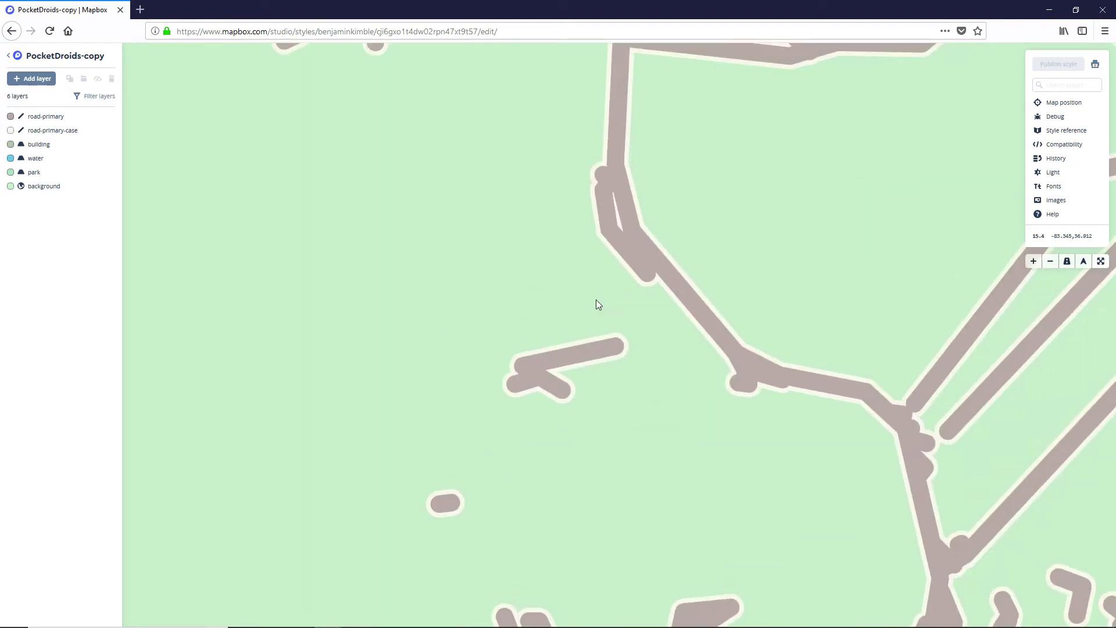
pyautogui.doubleClick(596, 299)
pyautogui.moveTo(614, 292); pyautogui.dragTo(496, 420)
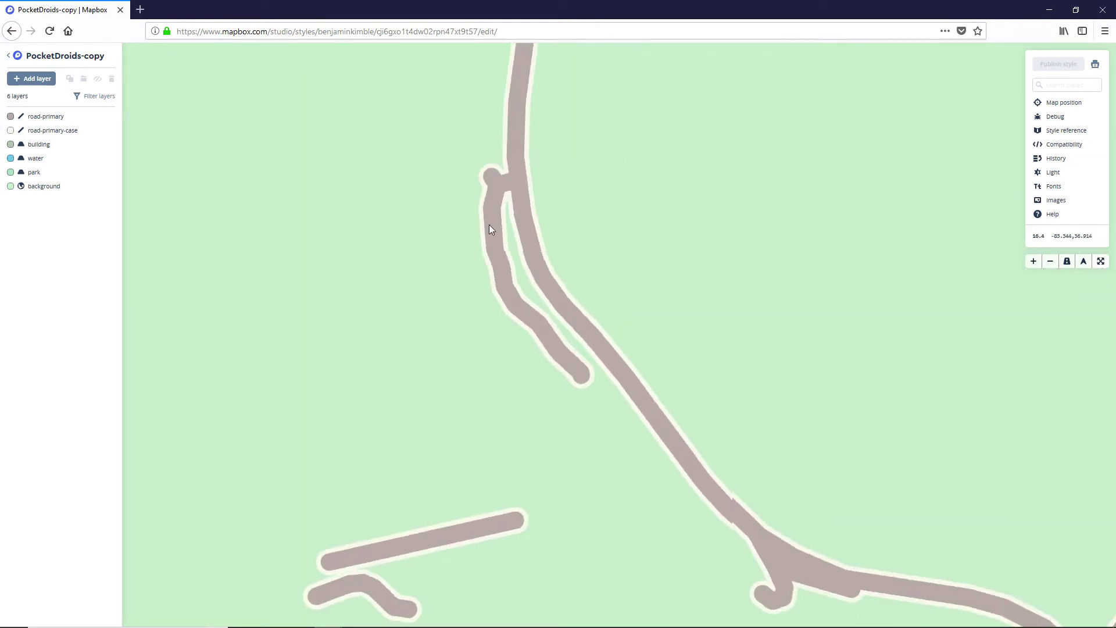
pyautogui.scroll(4, 520, 237)
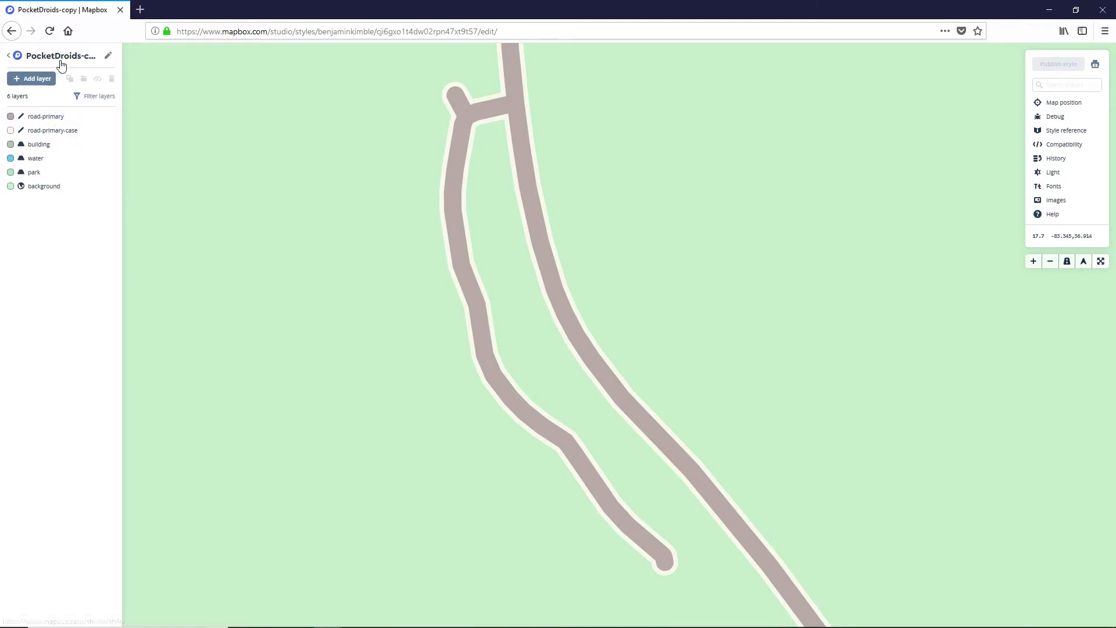
# - Rename the copied style to 'Drenches of War'
pyautogui.click(109, 59)
pyautogui.moveTo(82, 57); pyautogui.dragTo(6, 57)
pyautogui.write('Drenches of Wa')
pyautogui.press('Escape')
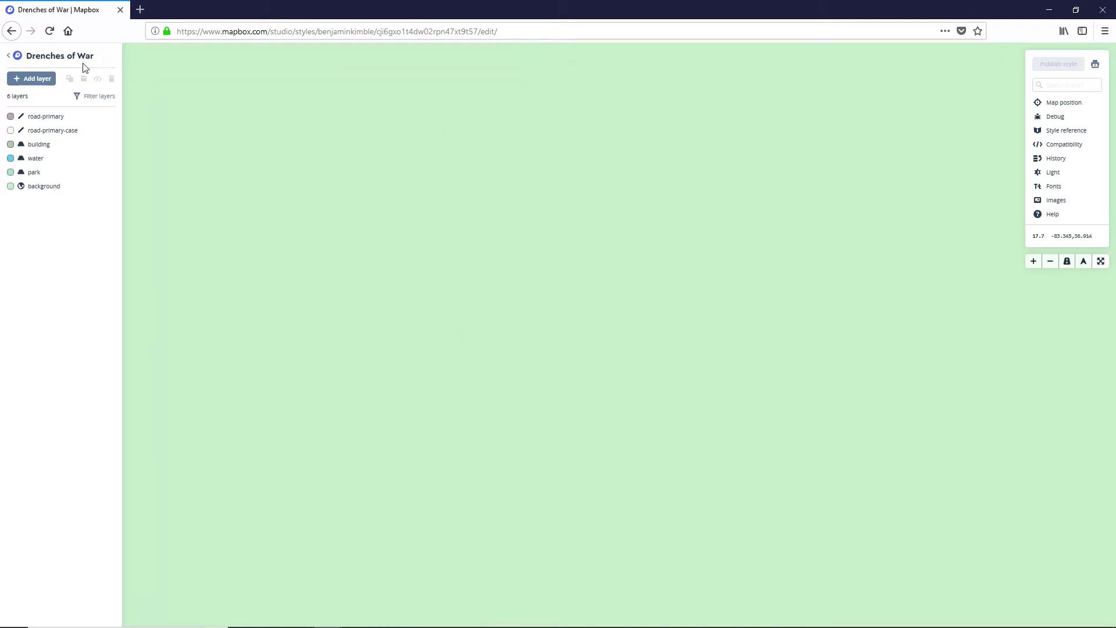
# - Set the road-primary line colour to hex b6a7a3
pyautogui.click(59, 118)
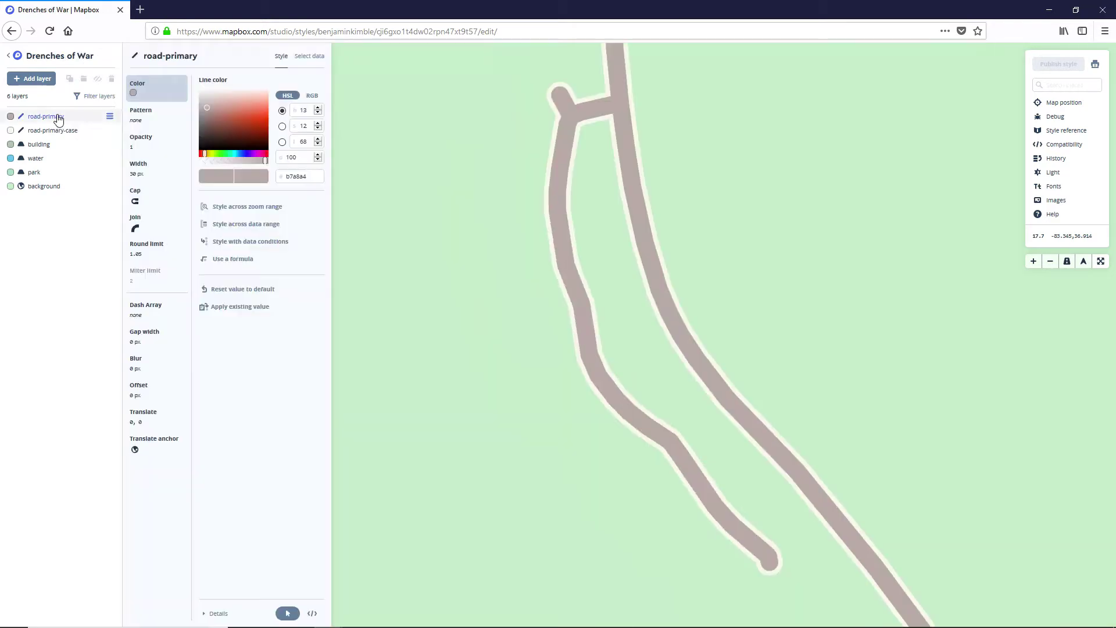
pyautogui.click(310, 177)
pyautogui.moveTo(309, 177); pyautogui.dragTo(286, 178)
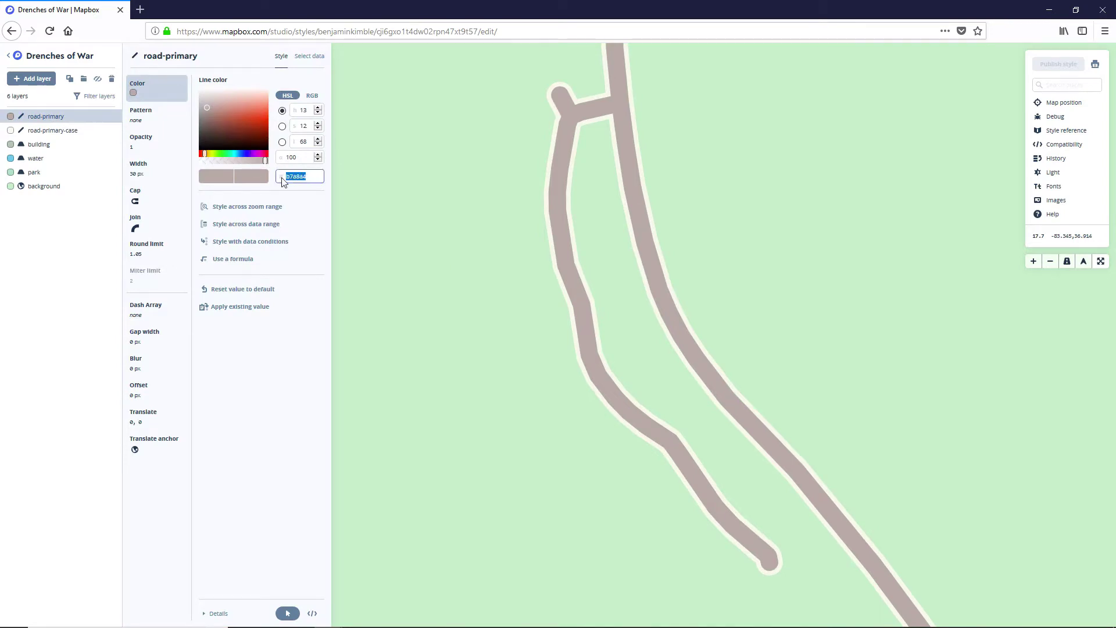
pyautogui.write('b6')
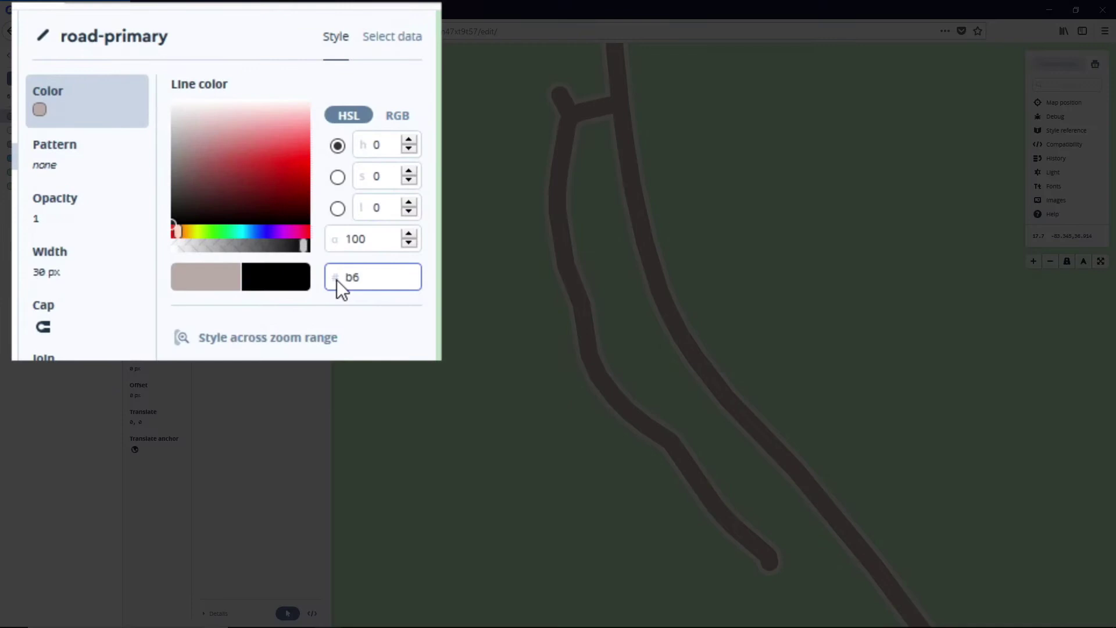
pyautogui.write('a7a3')
# - Move through road-primary-case to the building layer and select its fill hex value
pyautogui.click(66, 132)
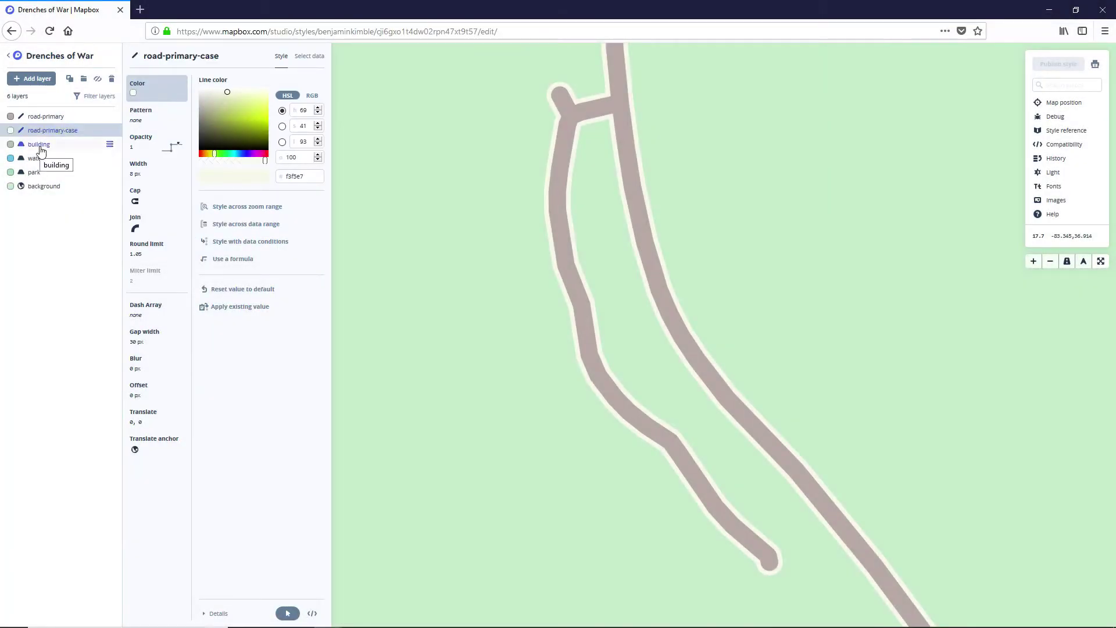
pyautogui.click(38, 145)
pyautogui.click(296, 176)
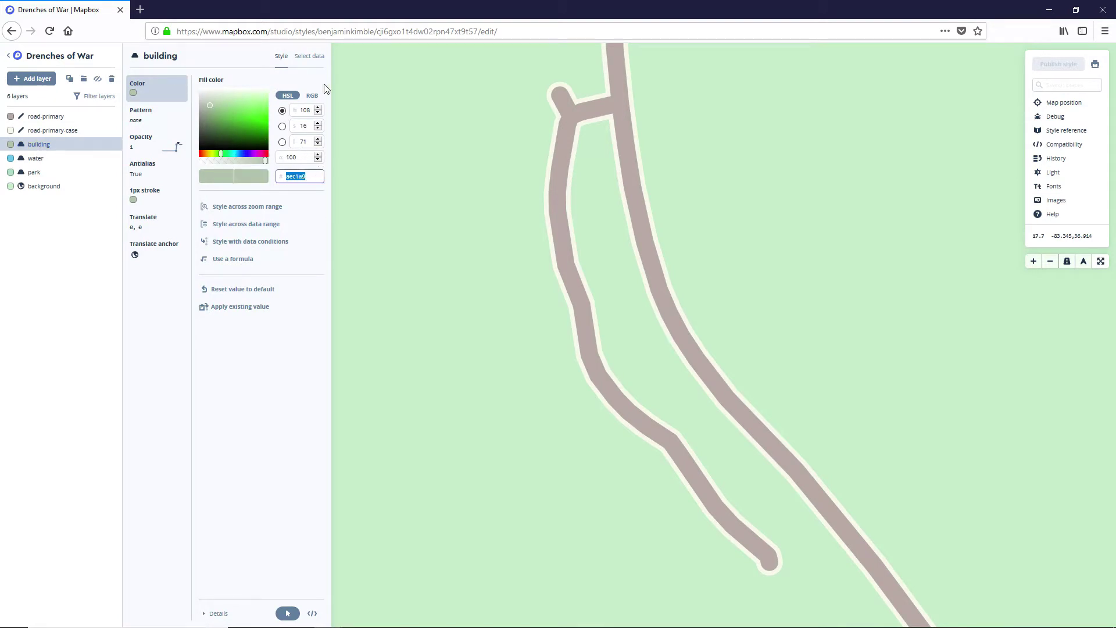
# - Add public as an excluded value in the building layer's type filter
pyautogui.click(311, 58)
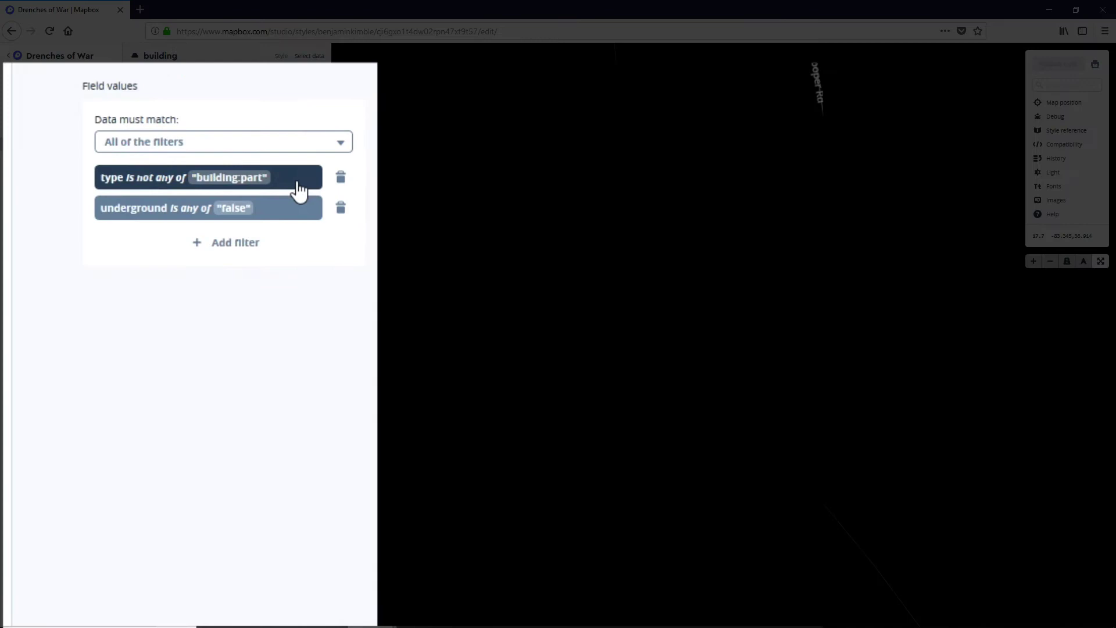
pyautogui.click(298, 187)
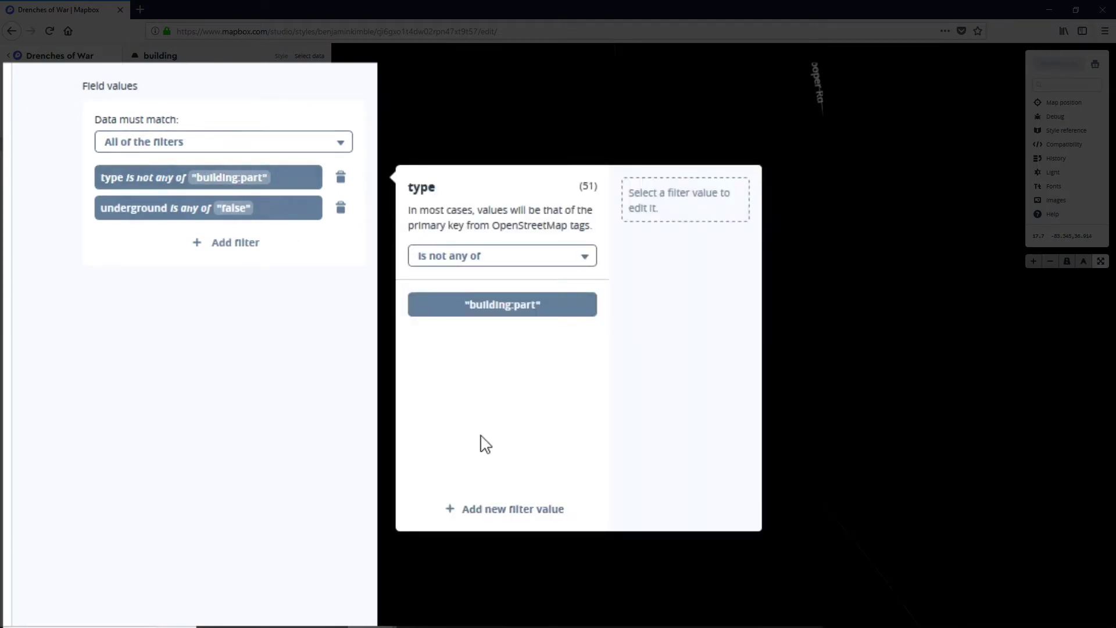
pyautogui.click(497, 518)
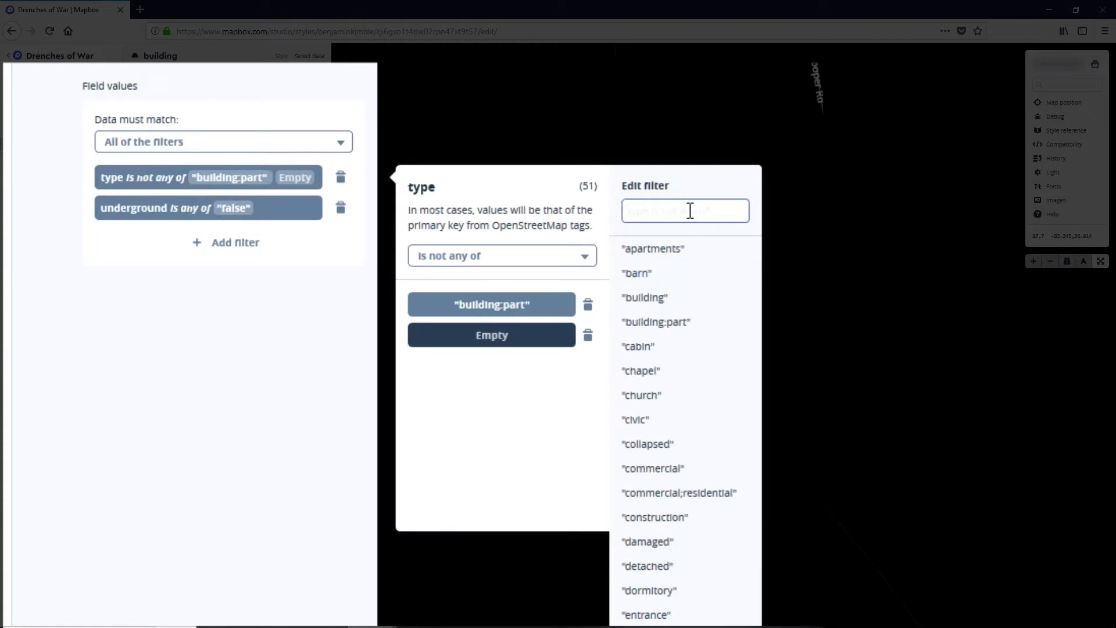
pyautogui.write('publi')
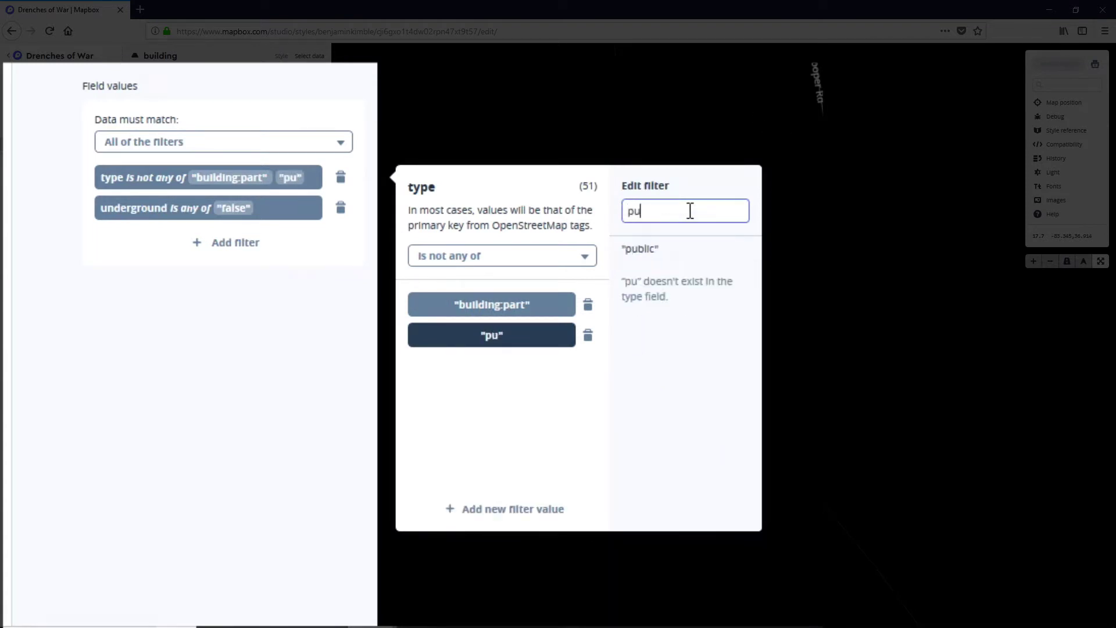
pyautogui.click(642, 251)
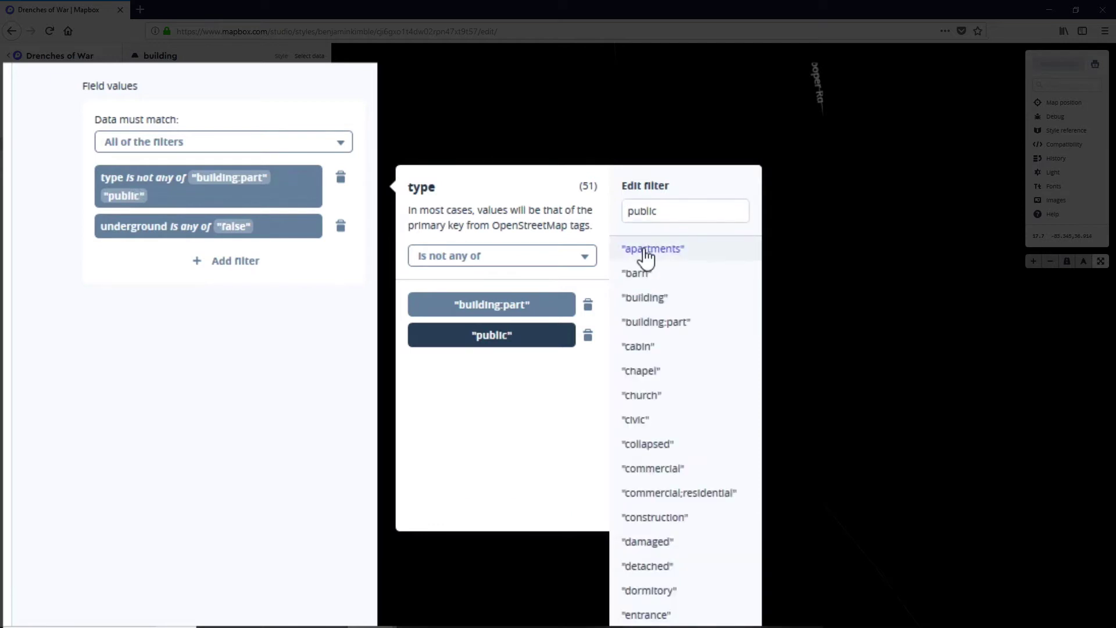
pyautogui.click(325, 340)
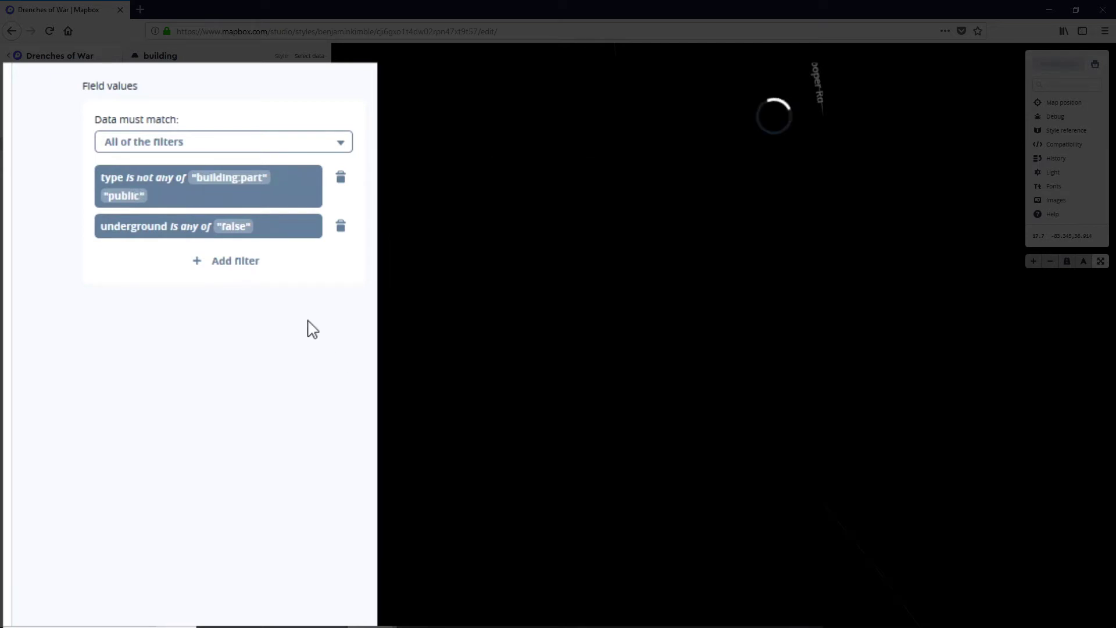
# - Add school and hospital as further excluded building types
pyautogui.click(216, 189)
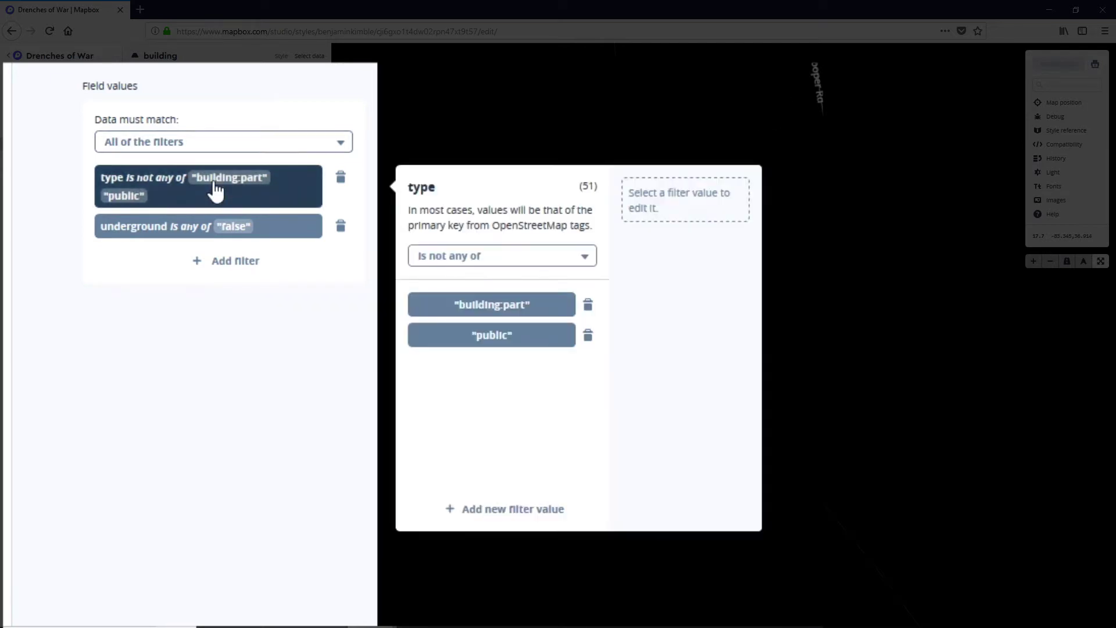
pyautogui.click(498, 511)
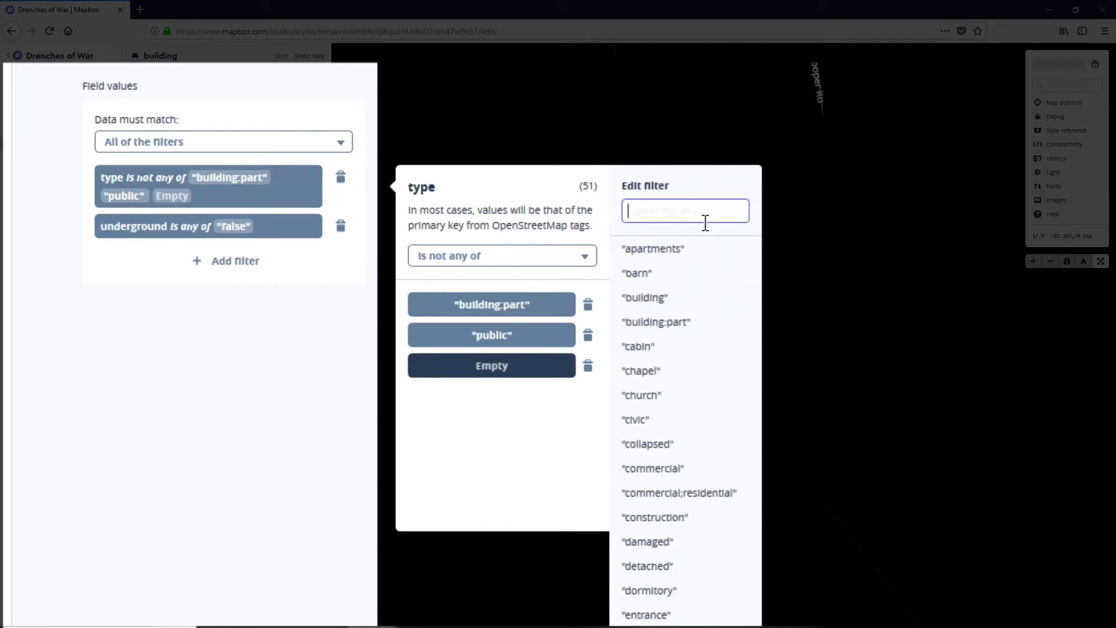
pyautogui.write('schoo')
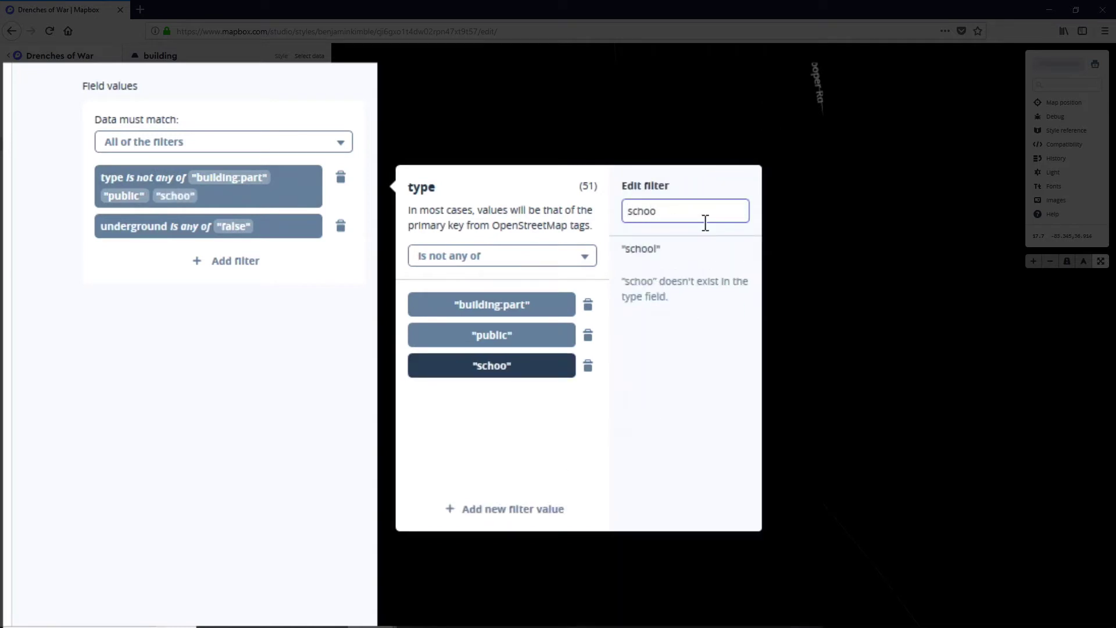
pyautogui.click(673, 251)
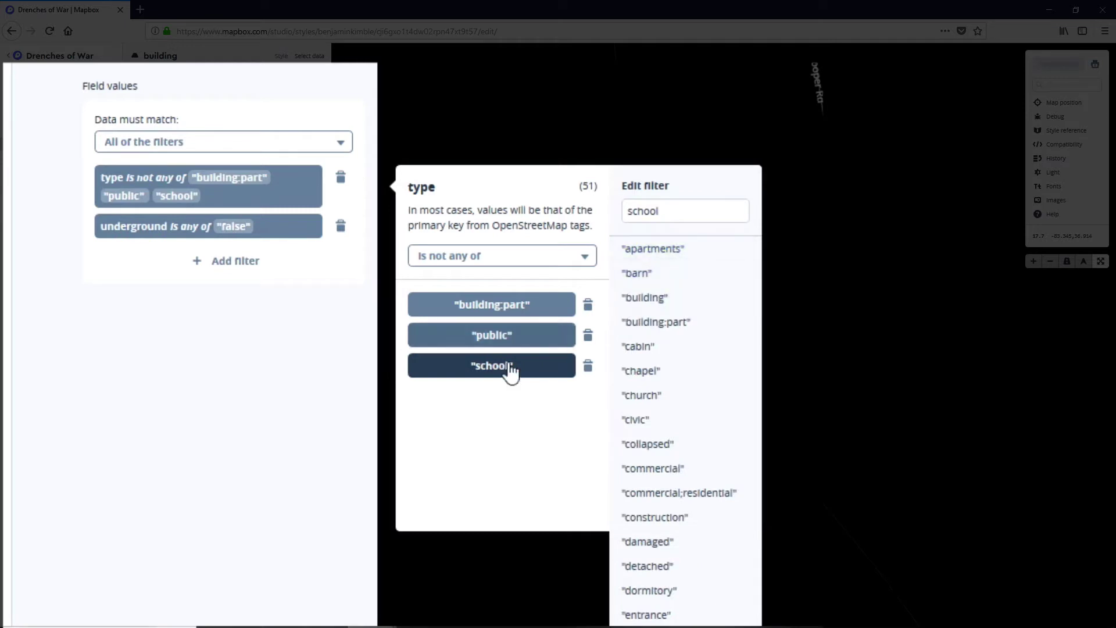
pyautogui.click(282, 387)
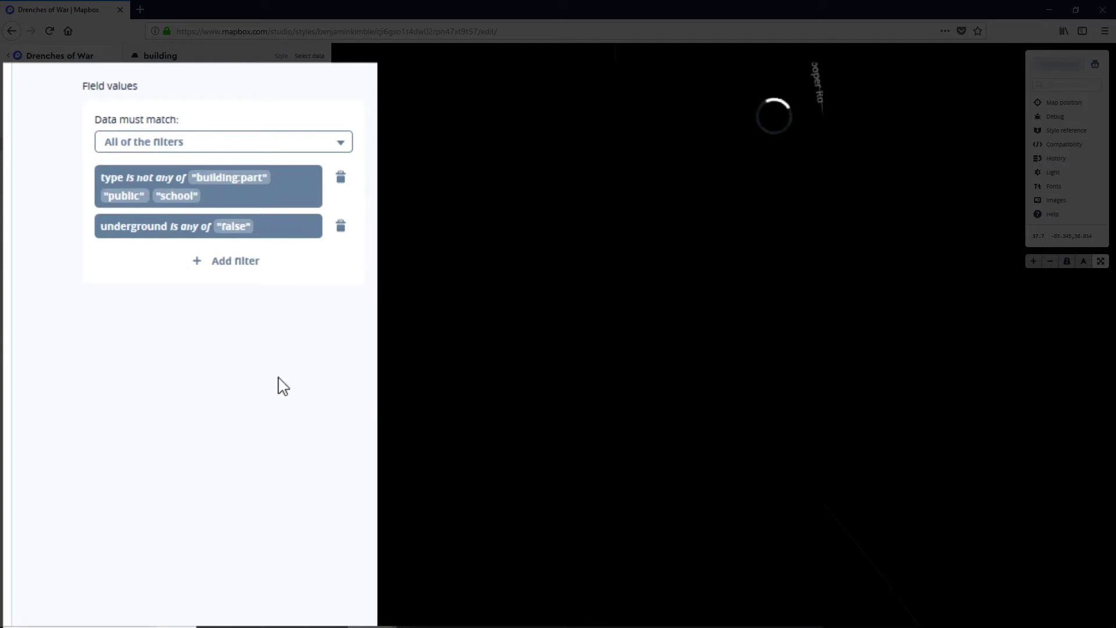
pyautogui.click(211, 209)
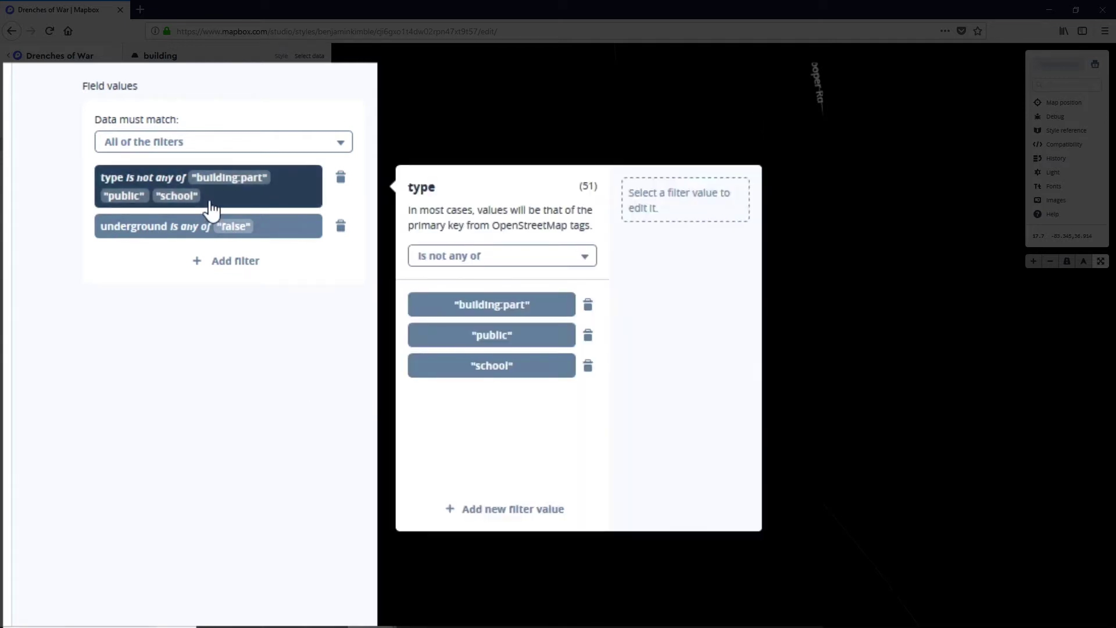
pyautogui.click(506, 511)
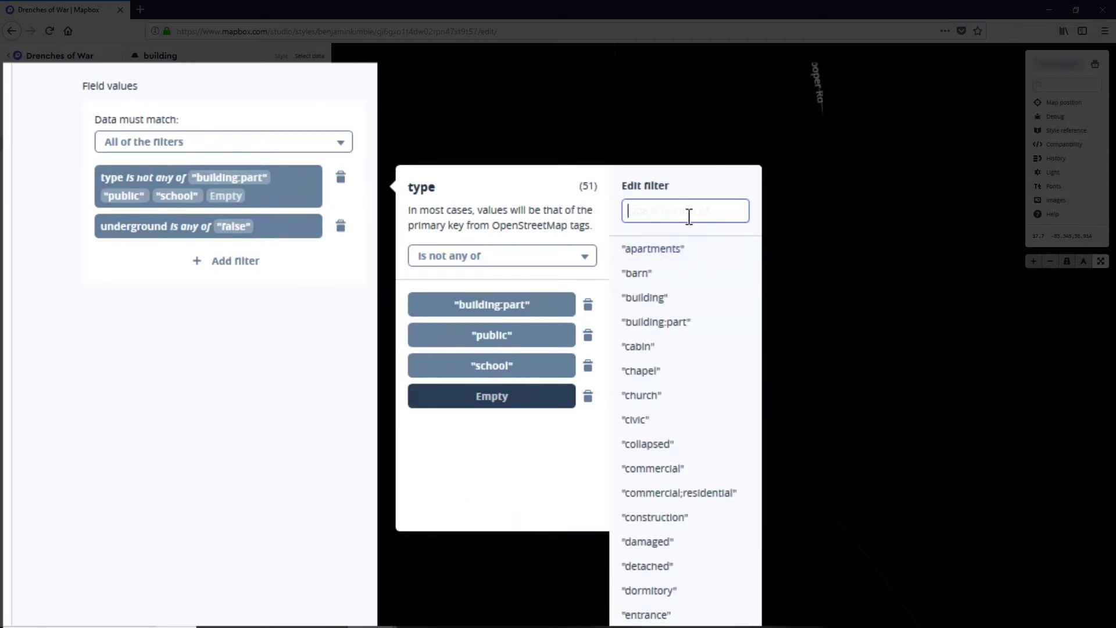
pyautogui.write('hospi')
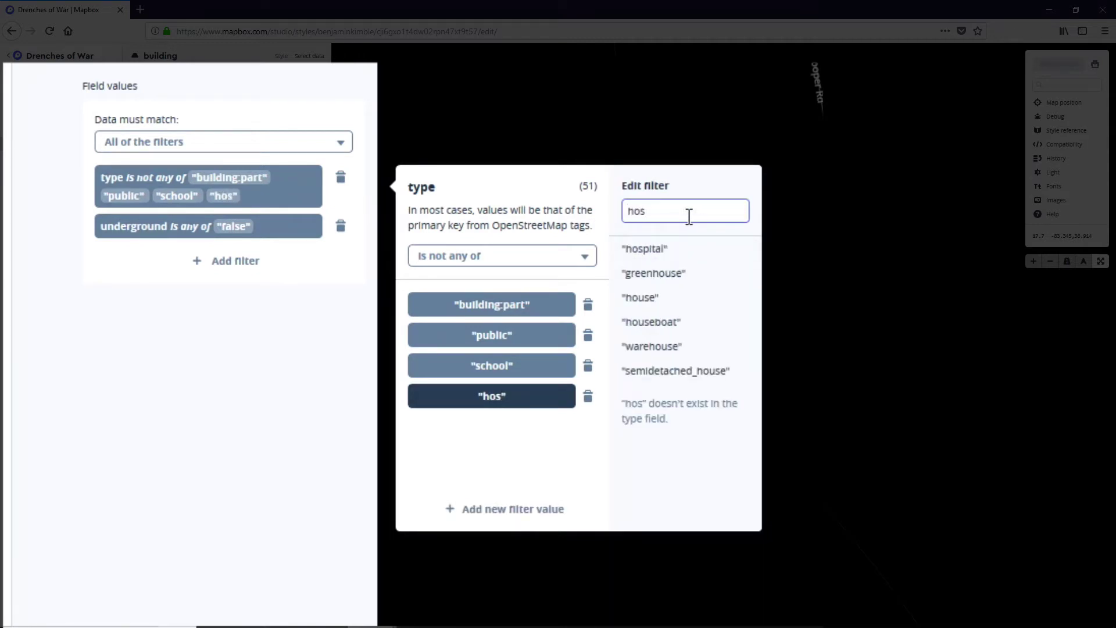
pyautogui.click(660, 249)
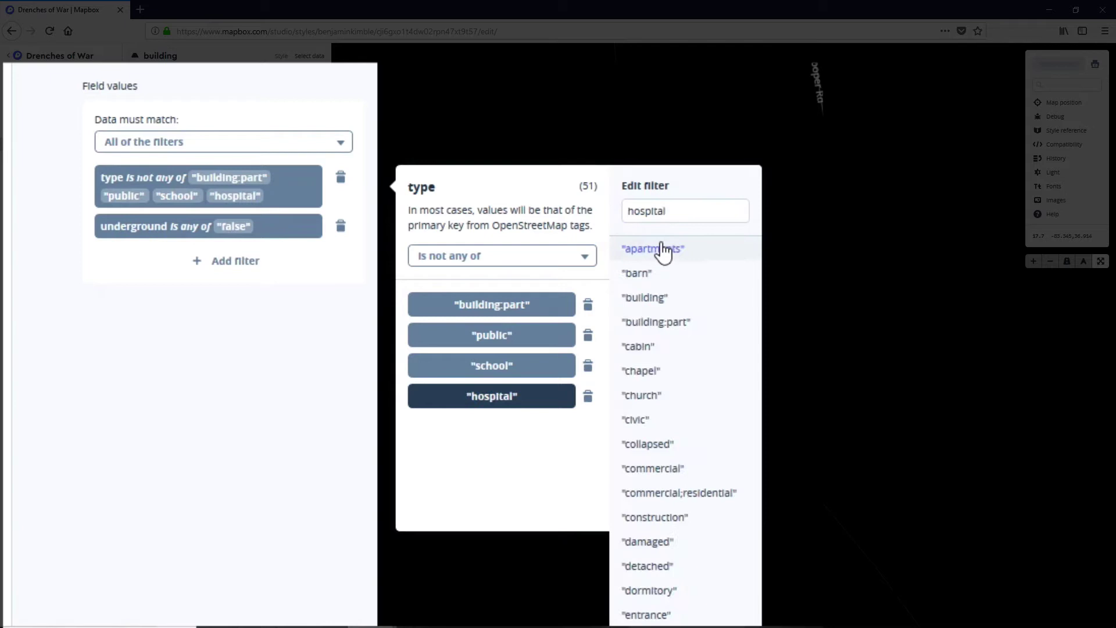
pyautogui.click(271, 416)
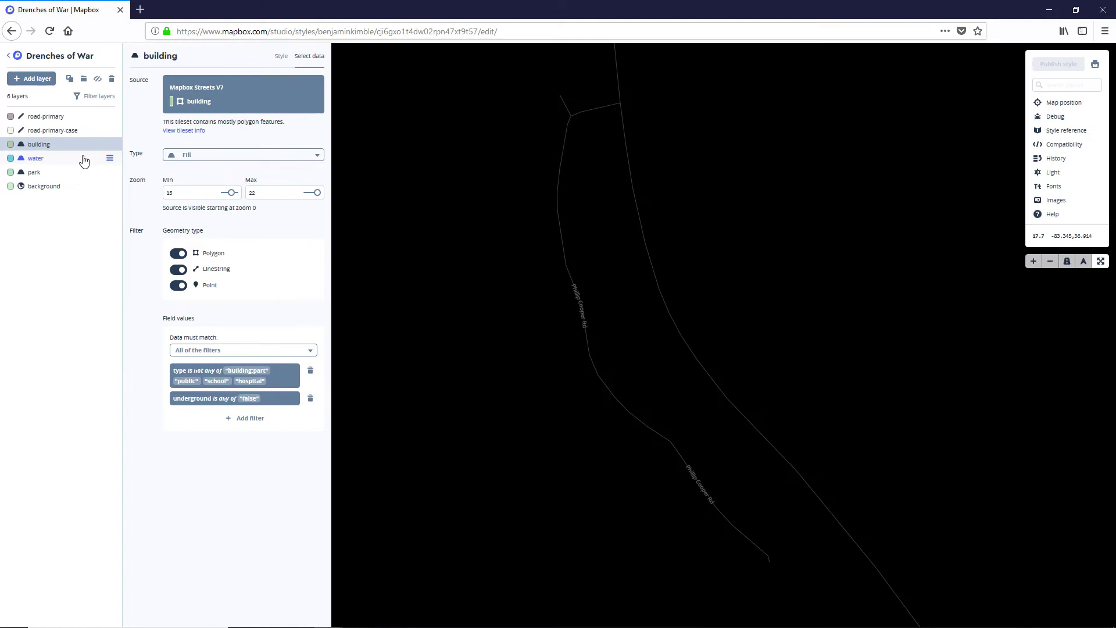
# - Delete the water layer from the style with Ctrl+Delete
pyautogui.click(90, 159)
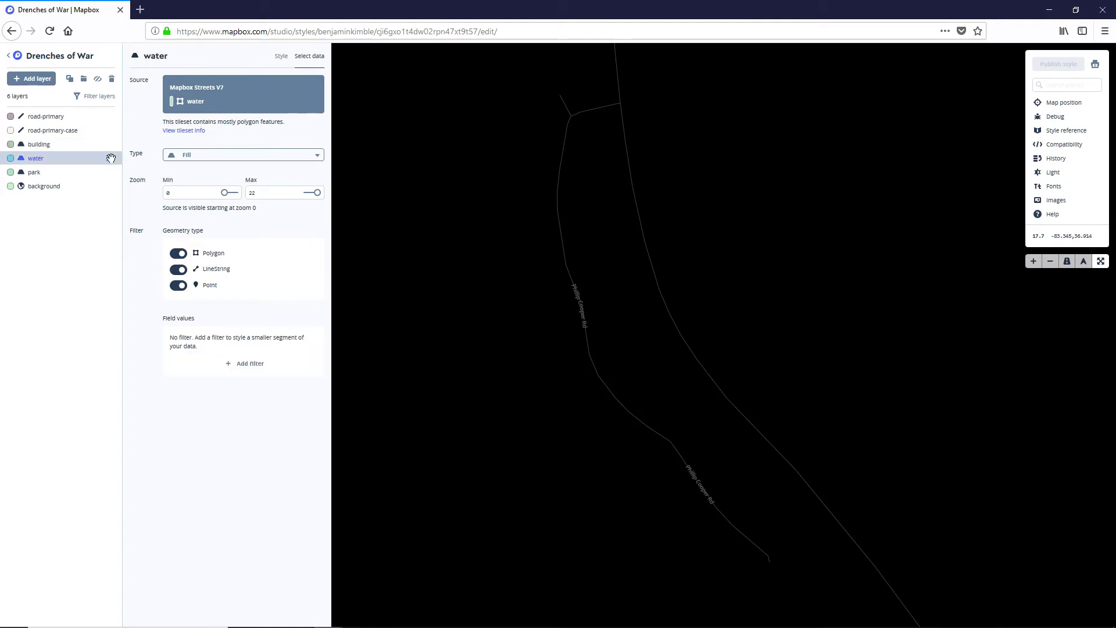
pyautogui.click(281, 56)
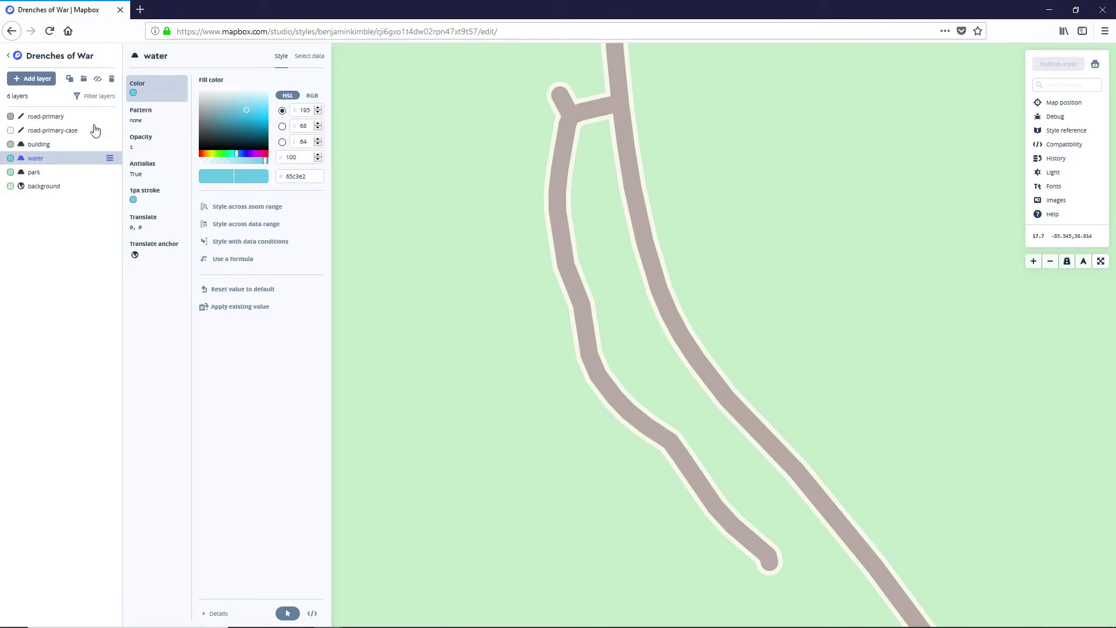
pyautogui.click(120, 85)
pyautogui.click(70, 159)
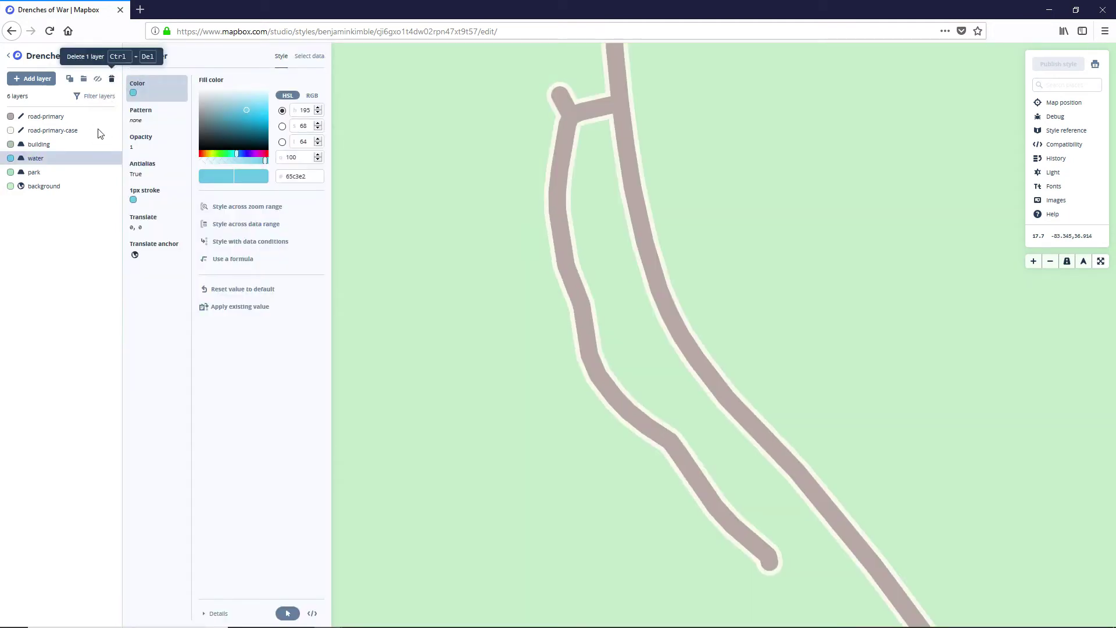
pyautogui.hotkey('ctrl', 'Delete')
# - Change the park fill colour from a9daba to 449c63
pyautogui.click(68, 163)
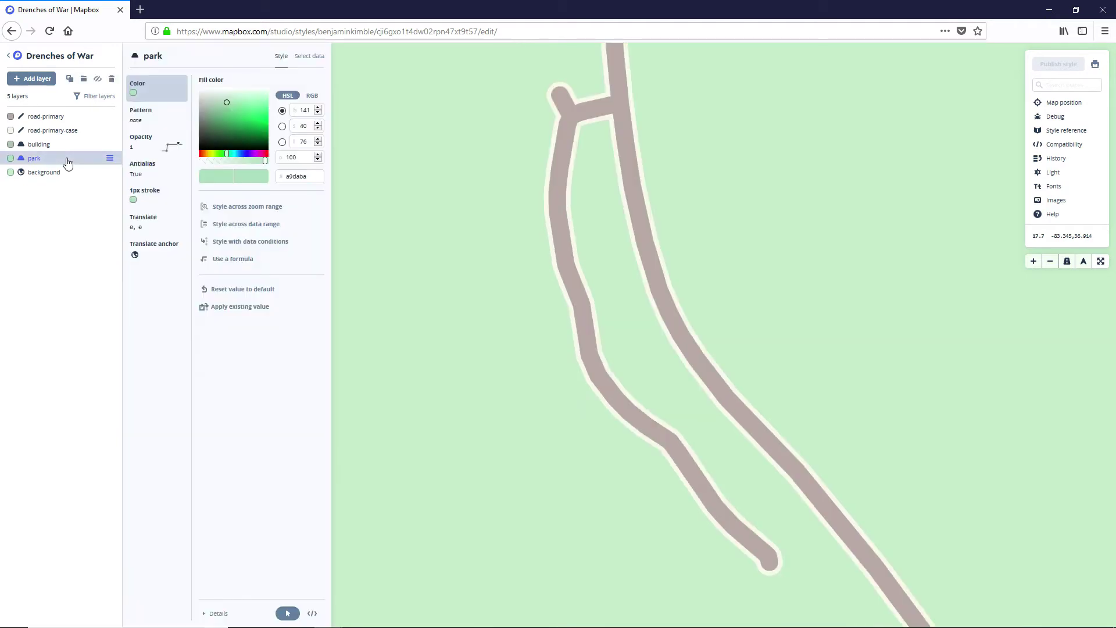
pyautogui.click(319, 178)
pyautogui.doubleClick(318, 177)
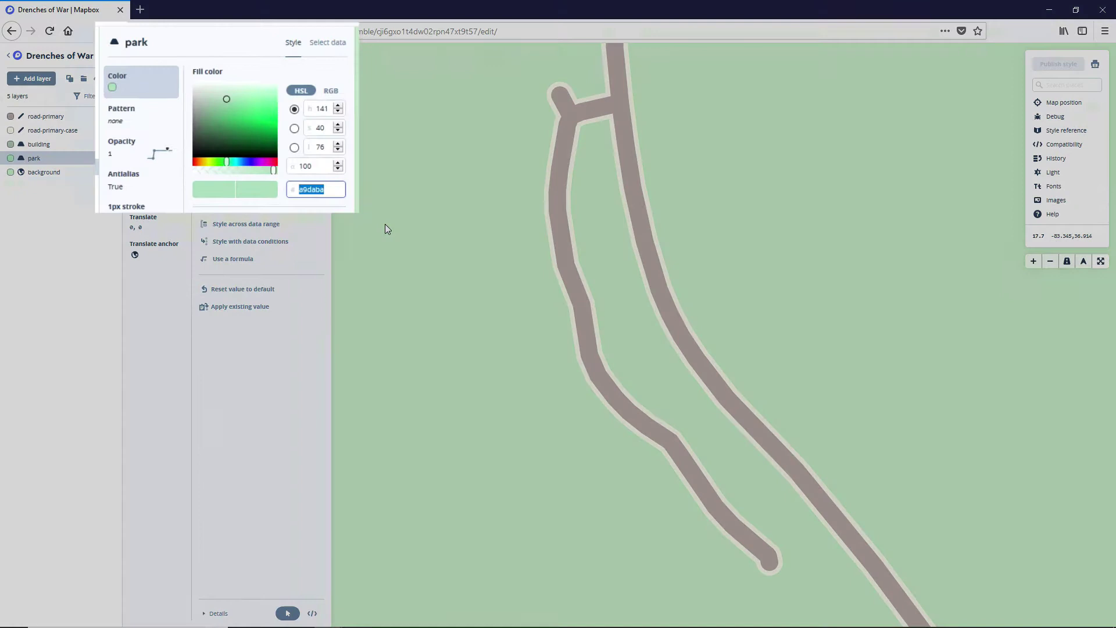
pyautogui.write('44')
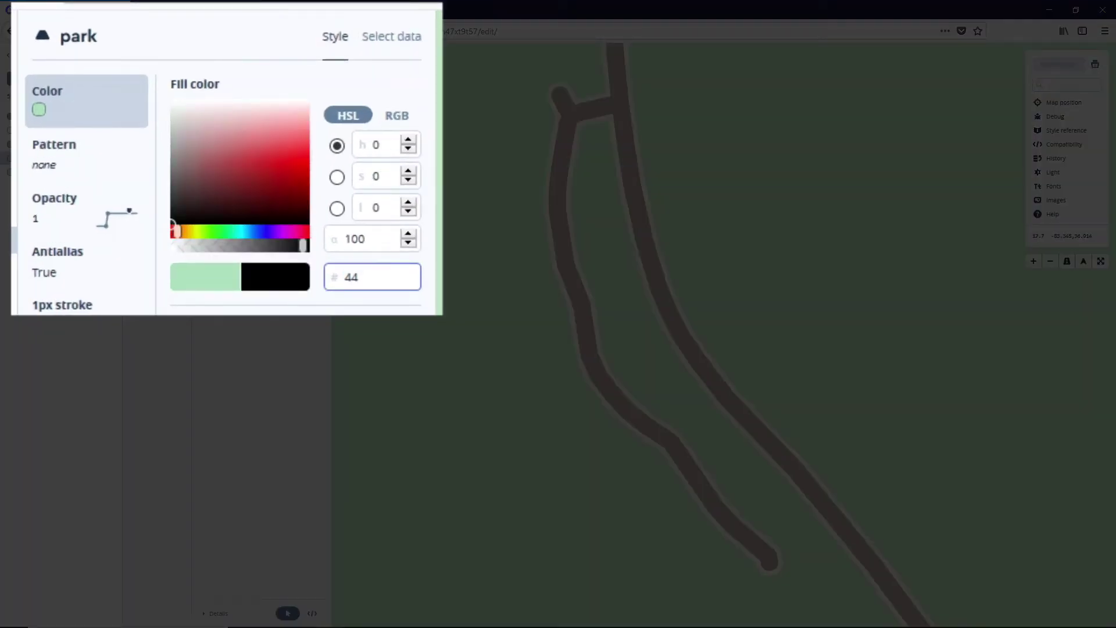
pyautogui.write('9c63')
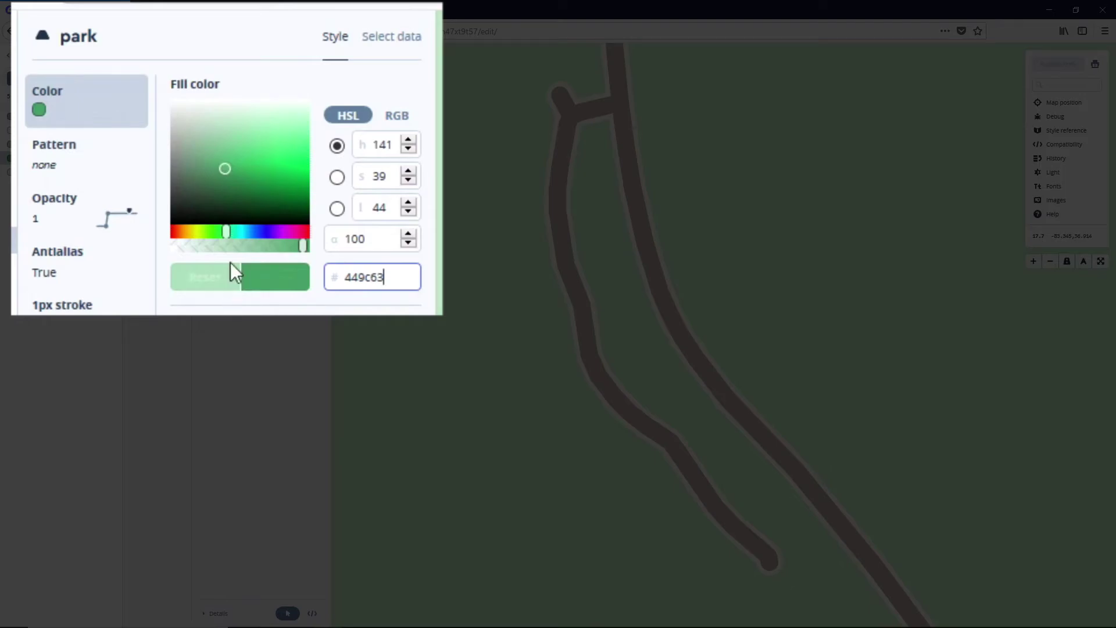
pyautogui.click(43, 173)
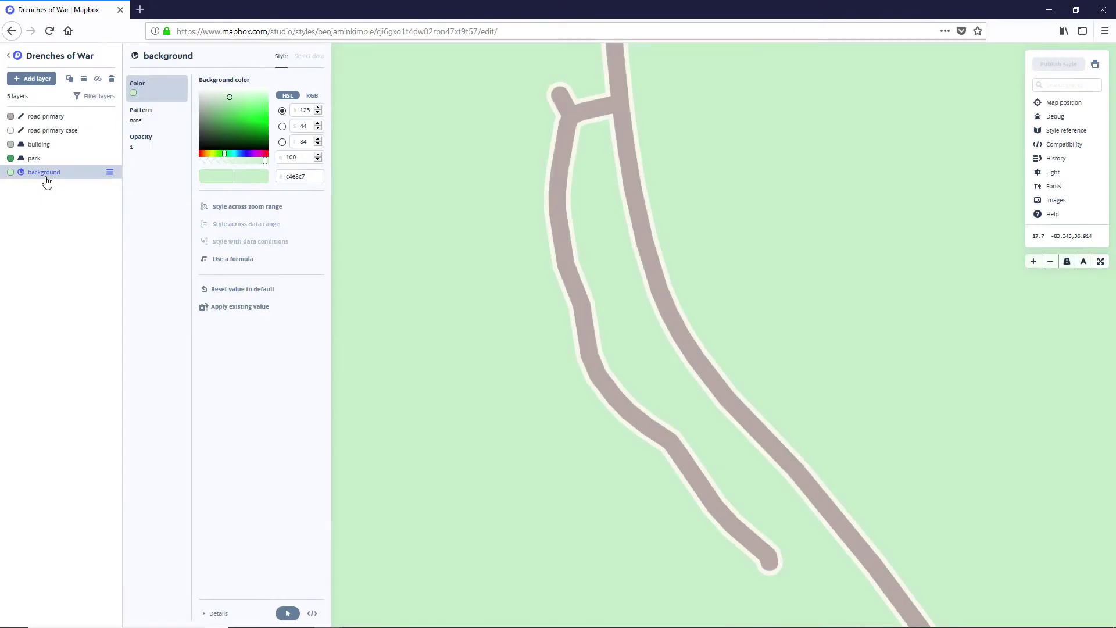
# - Leave the background colour at c4e8c7
pyautogui.click(318, 178)
pyautogui.hotkey('ctrl', 'a')
pyautogui.click(66, 276)
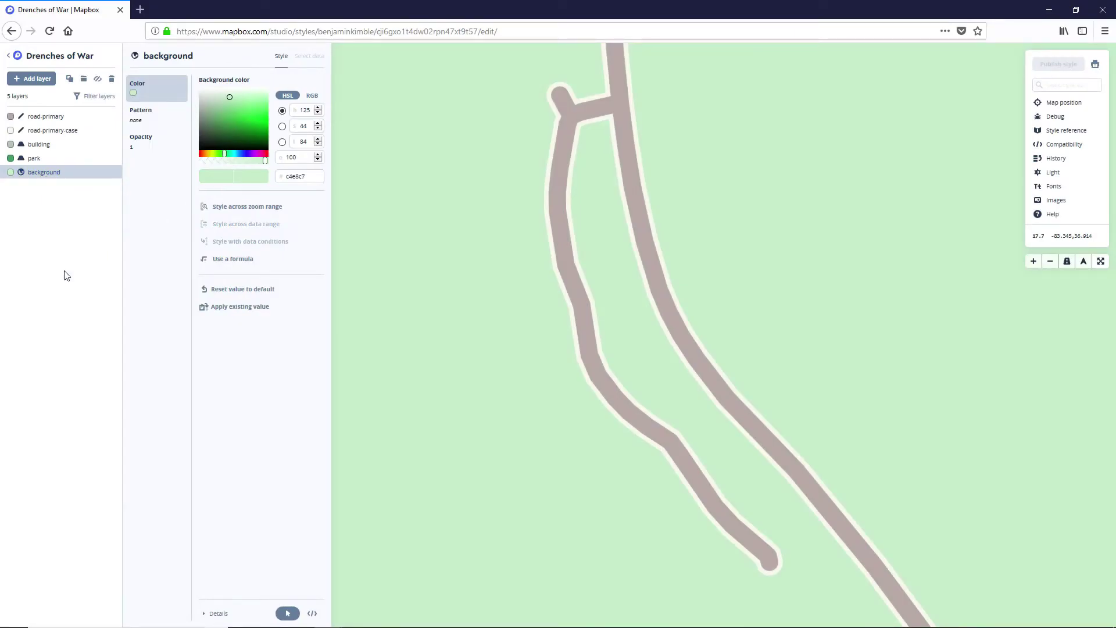
# - Back on the Styles page, copy the Drenches of War style URL
pyautogui.click(16, 62)
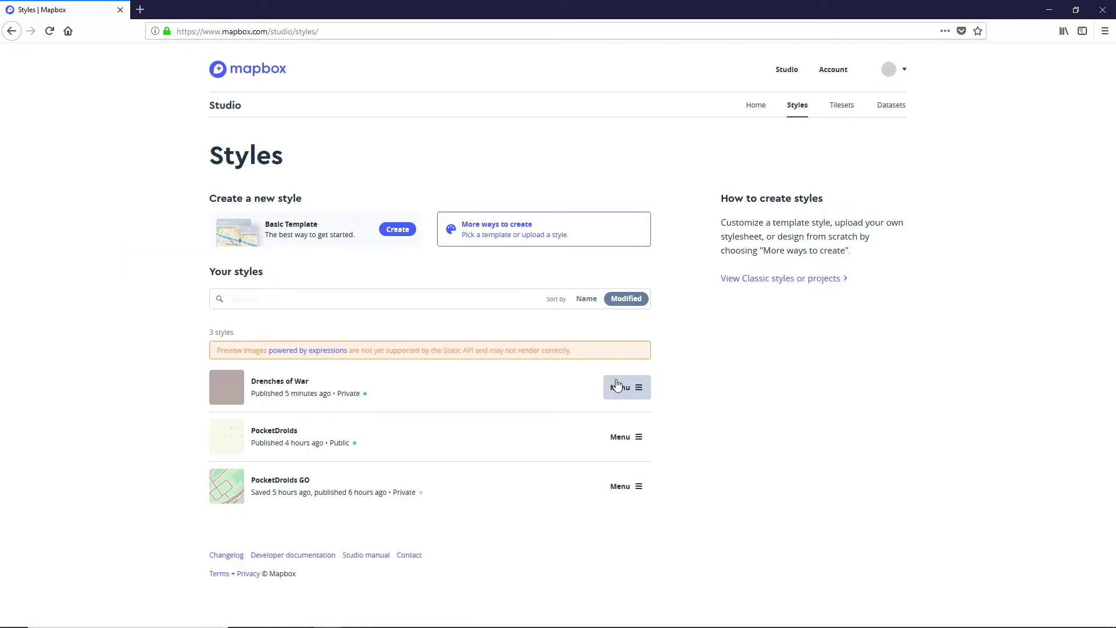
pyautogui.click(625, 393)
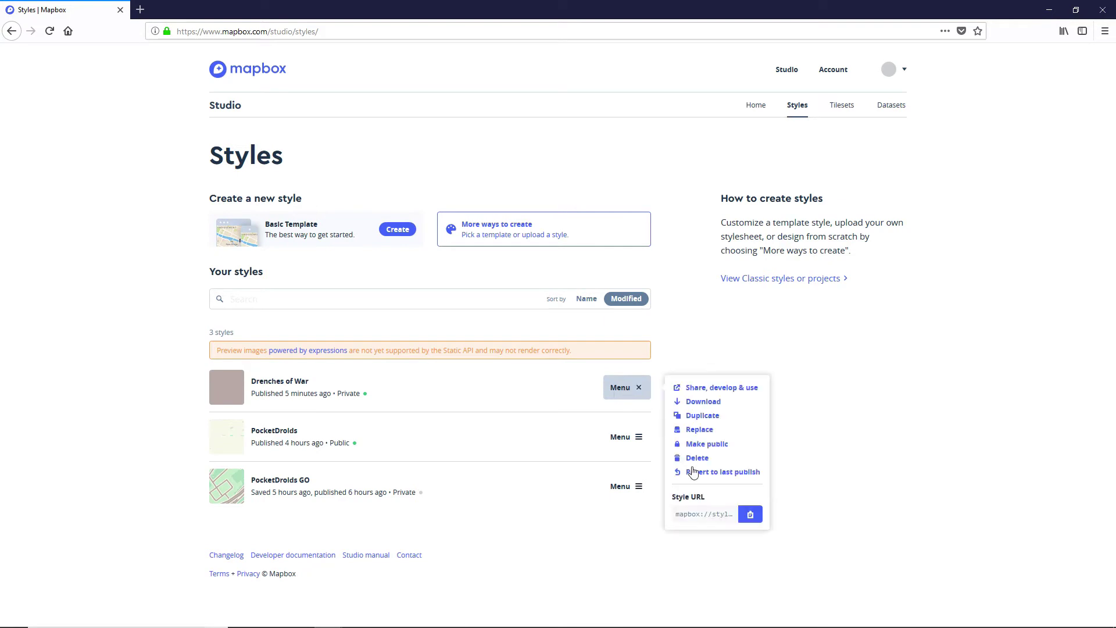
pyautogui.click(749, 517)
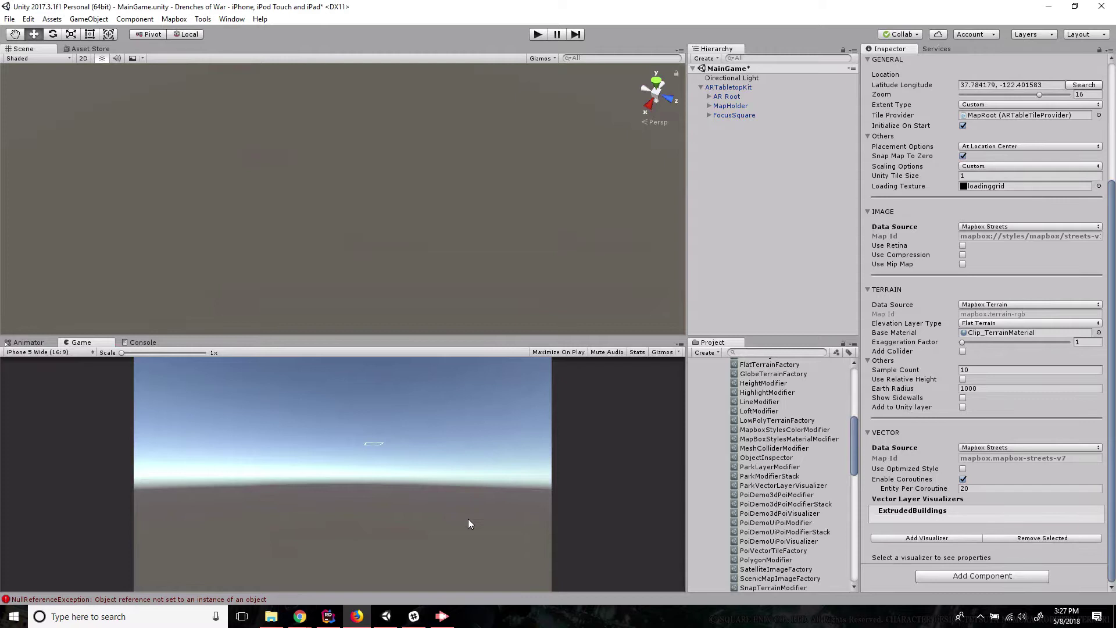
# - Select MapRoot and set its imagery Data Source to Custom with the Drenches of War style URL
pyautogui.moveTo(704, 403); pyautogui.dragTo(734, 87)
pyautogui.click(700, 87)
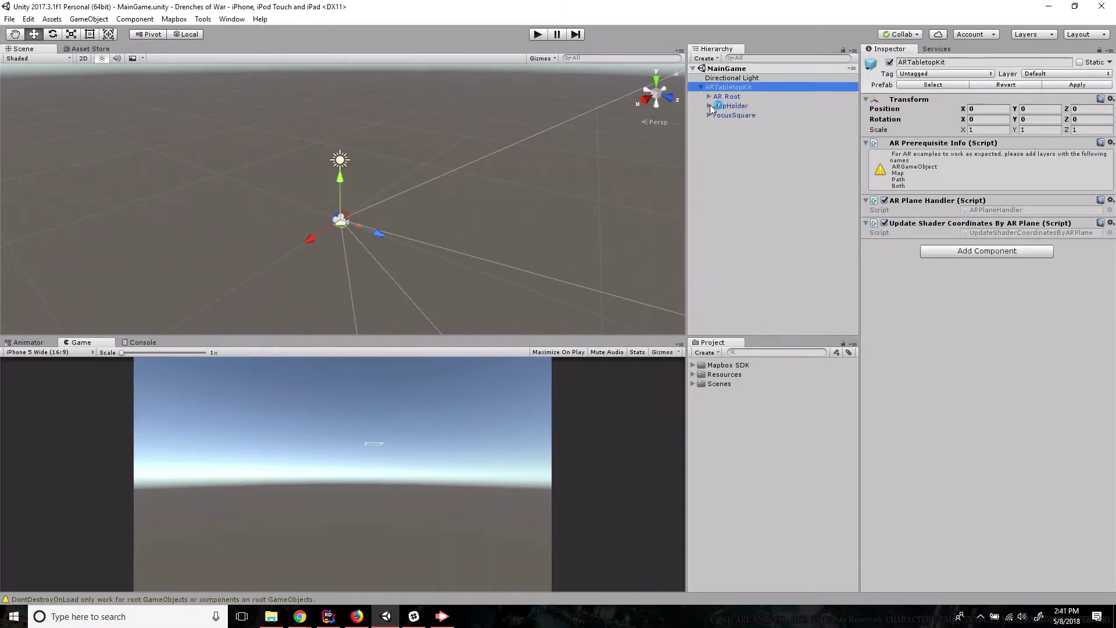
pyautogui.click(710, 106)
pyautogui.click(726, 114)
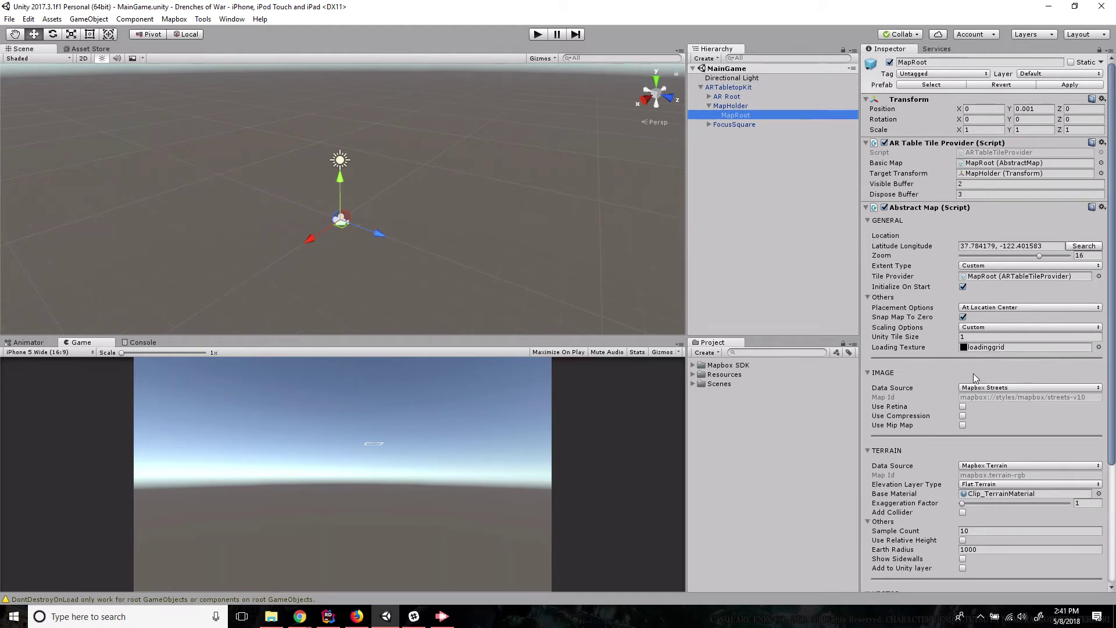
pyautogui.click(1051, 390)
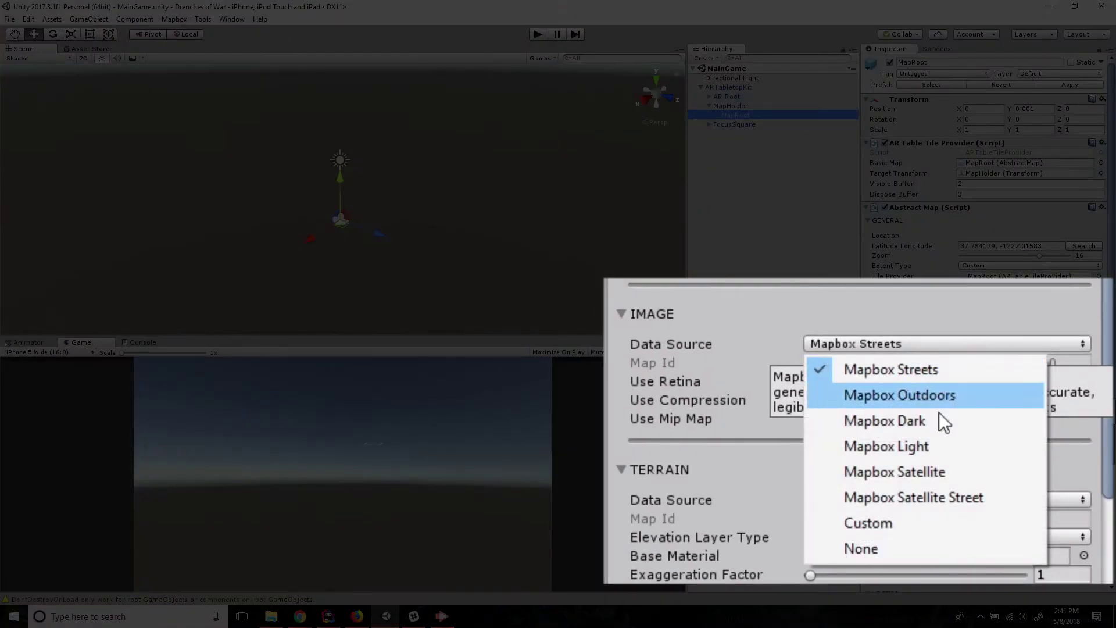
pyautogui.click(918, 523)
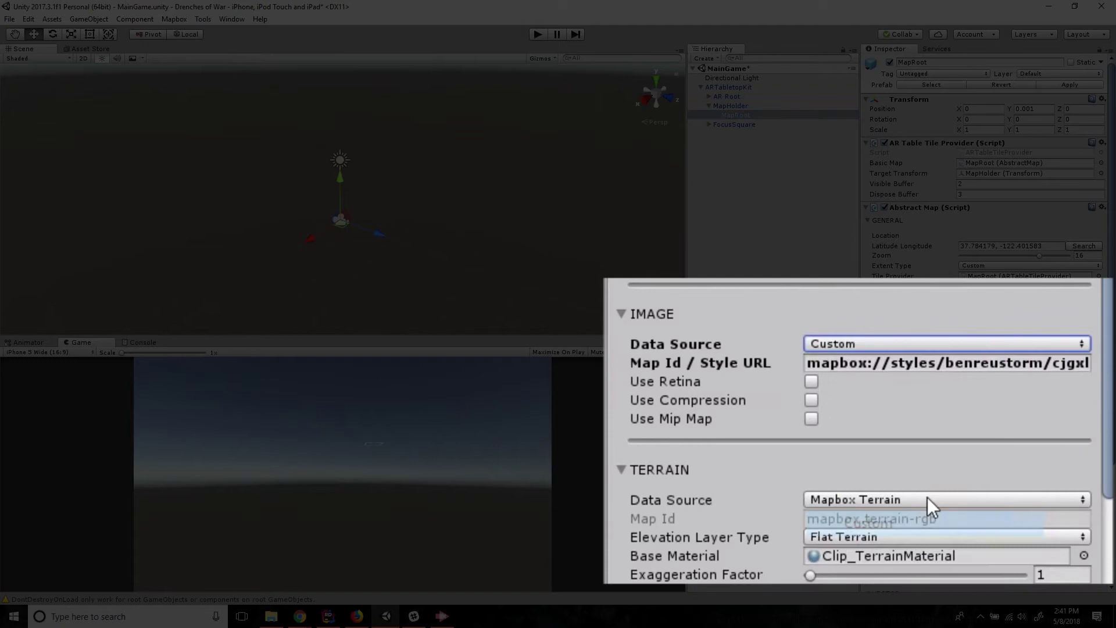
pyautogui.press('Tab')
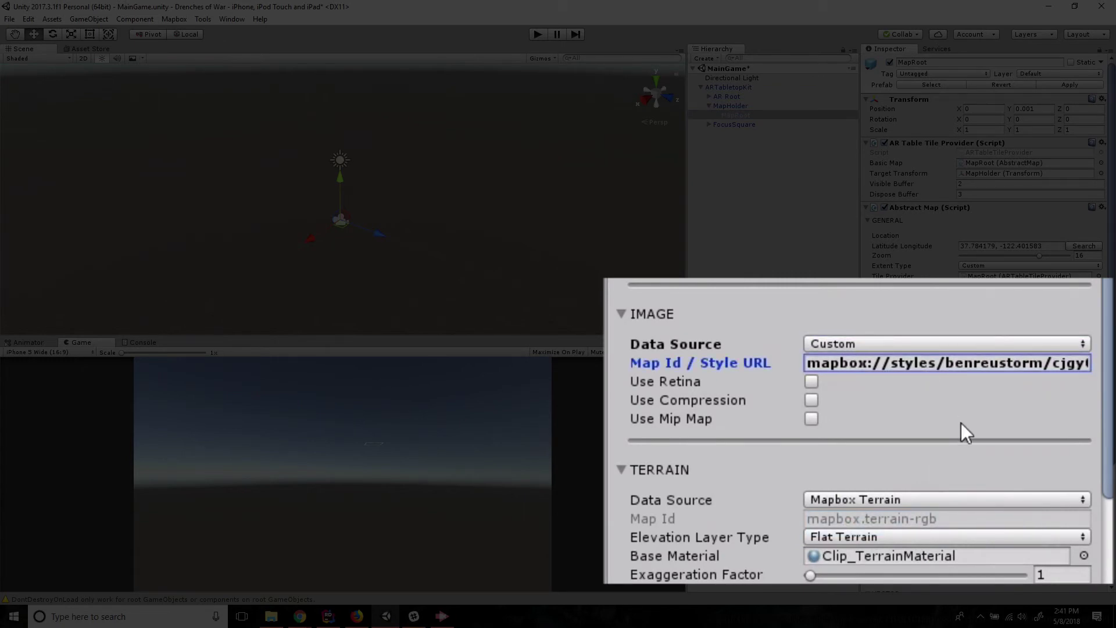
pyautogui.scroll(-7, 957, 349)
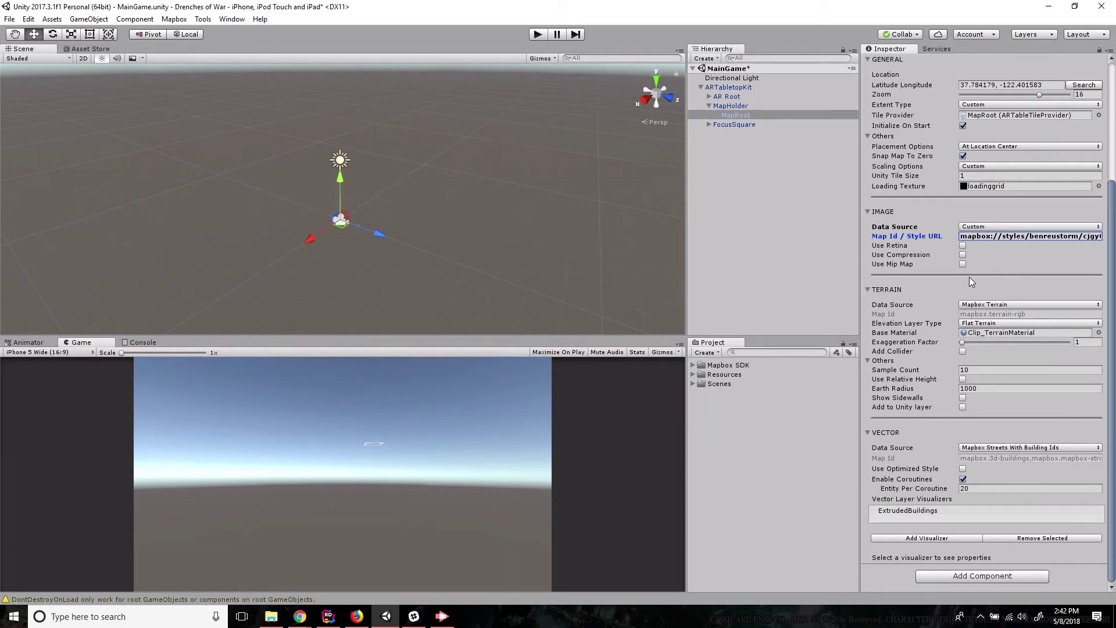
pyautogui.scroll(5, 969, 277)
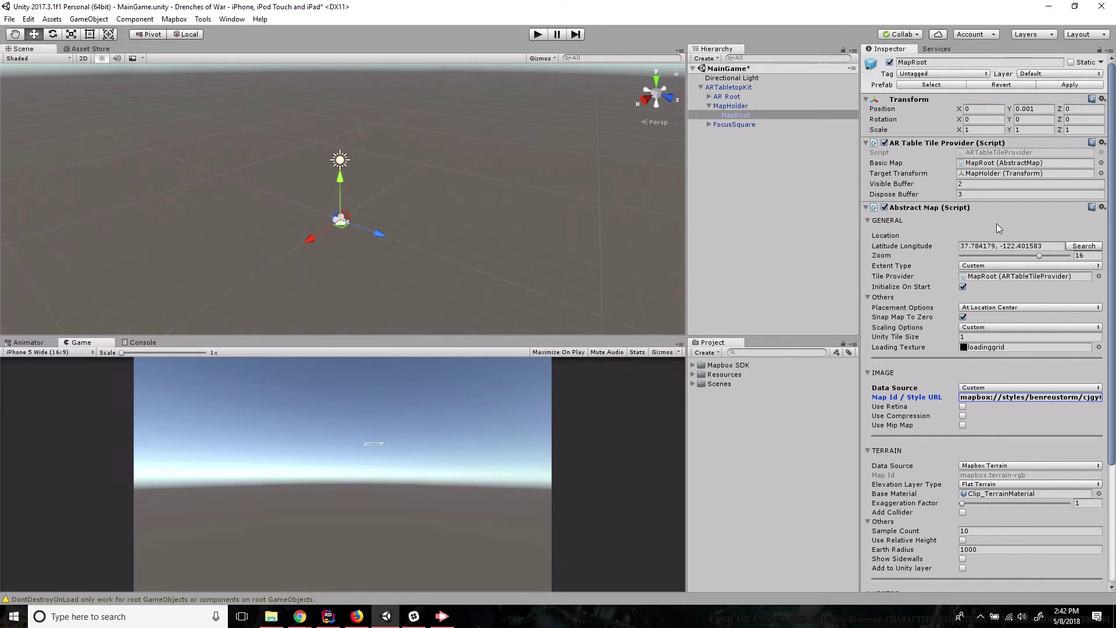
pyautogui.scroll(-3, 996, 223)
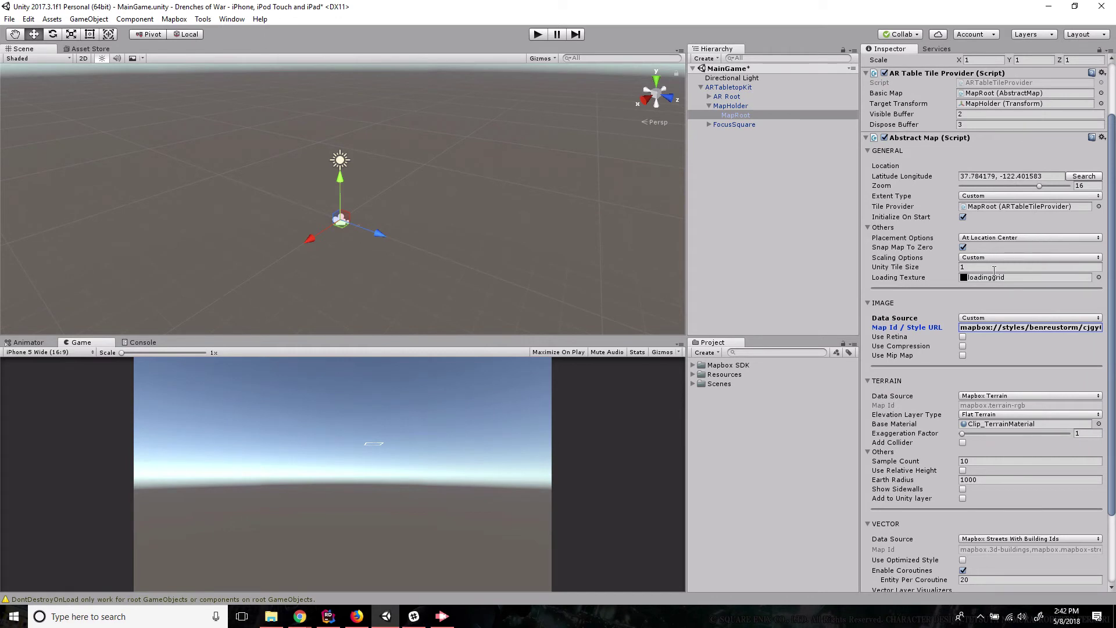
pyautogui.scroll(-1, 1025, 252)
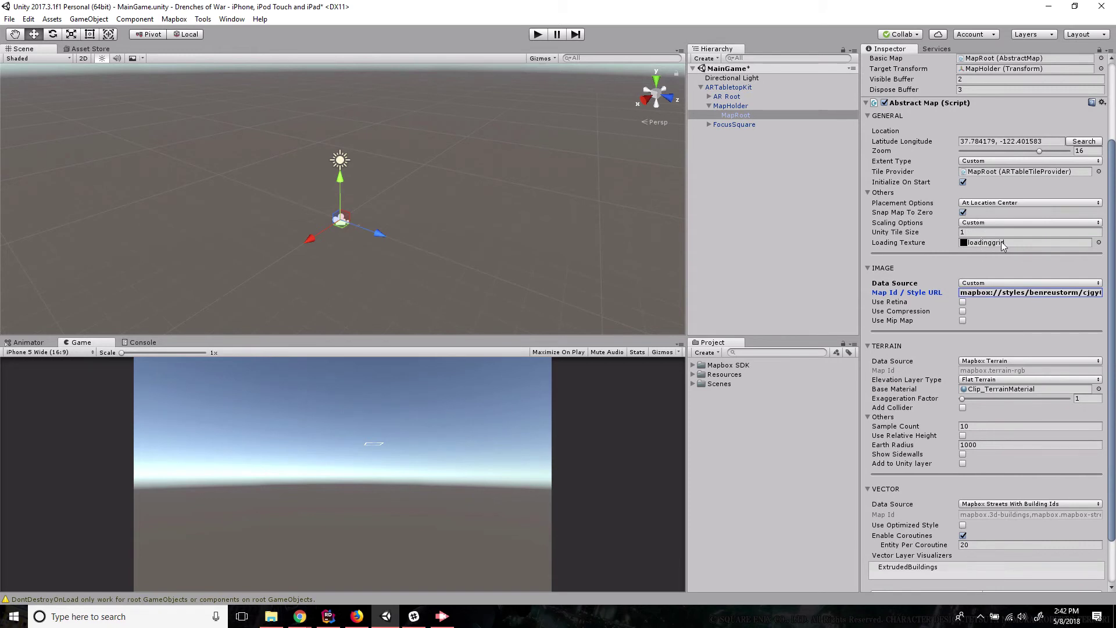
pyautogui.scroll(-2, 1024, 247)
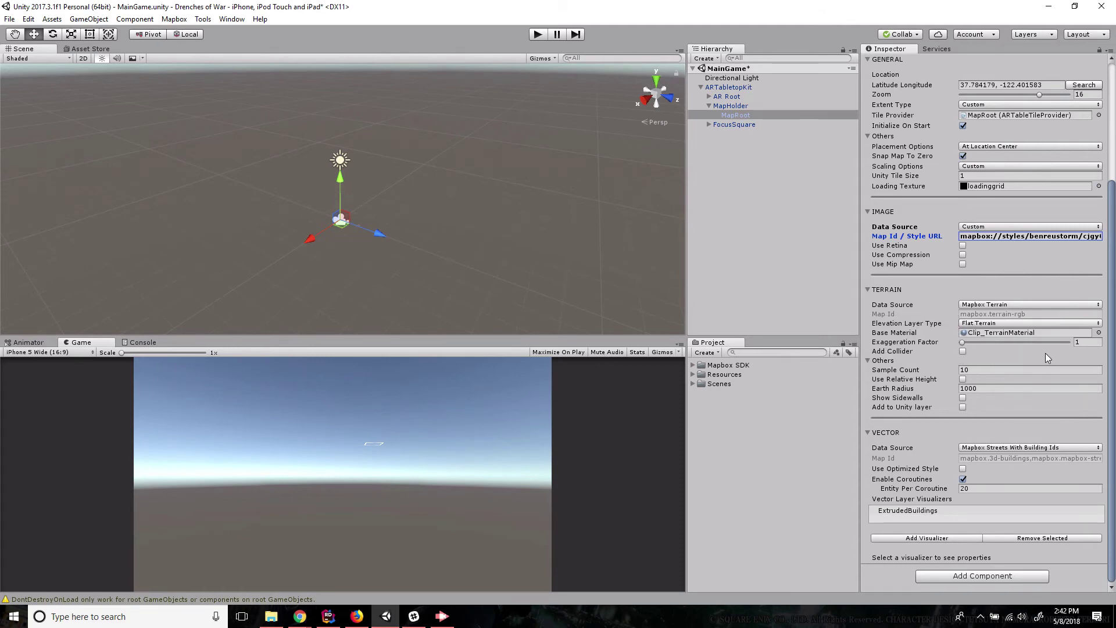
pyautogui.click(1058, 322)
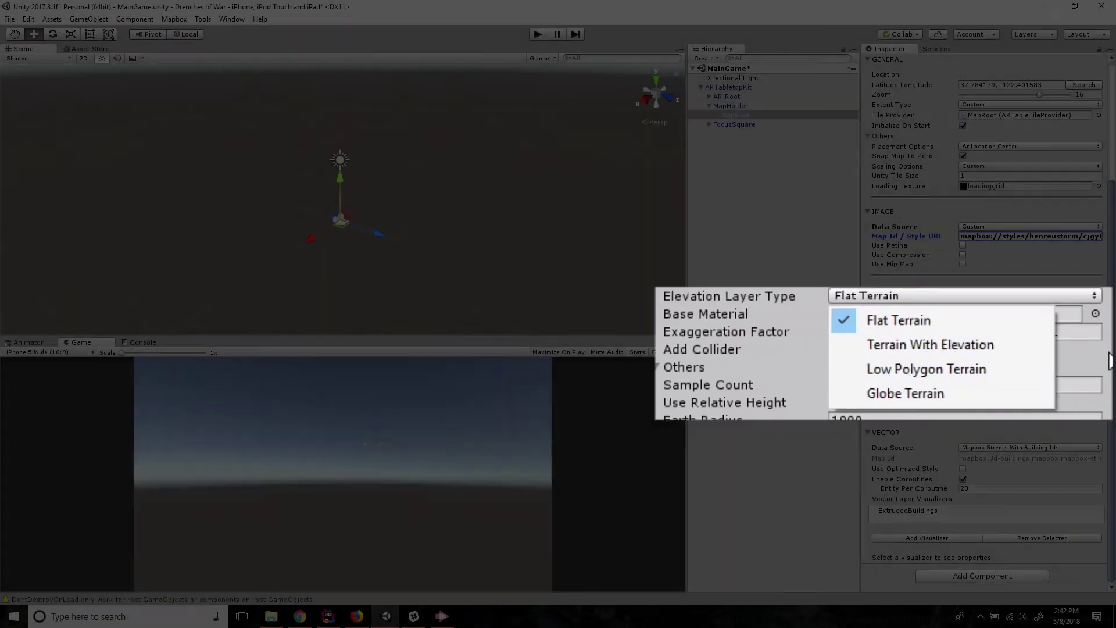
pyautogui.click(941, 350)
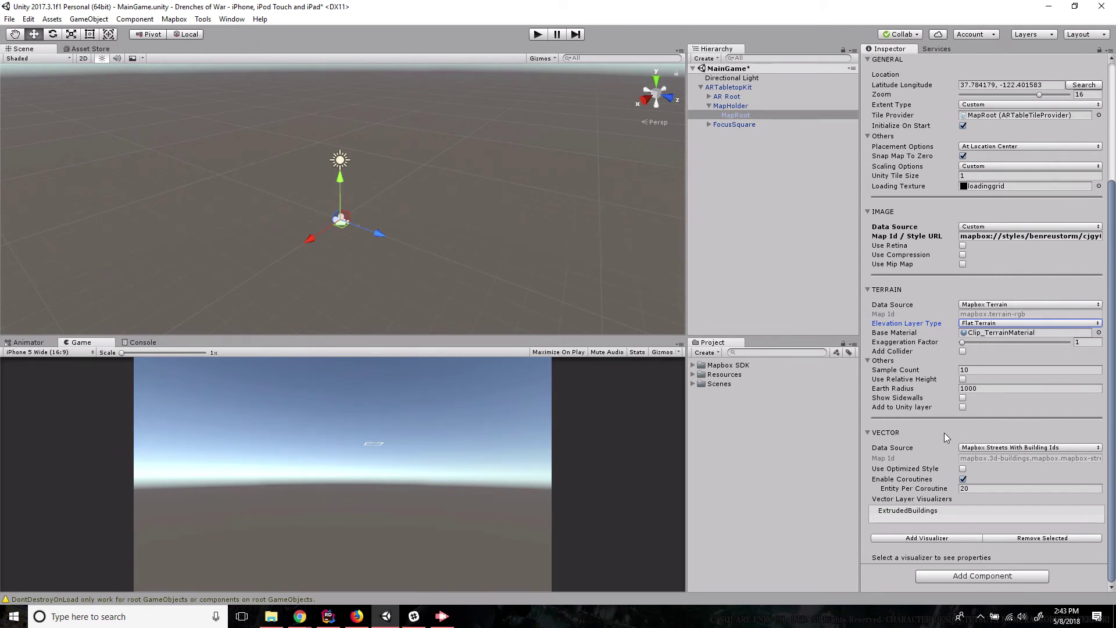
# - Switch vector data to Mapbox Streets and give ExtrudedBuildings a Box Collider
pyautogui.click(1018, 447)
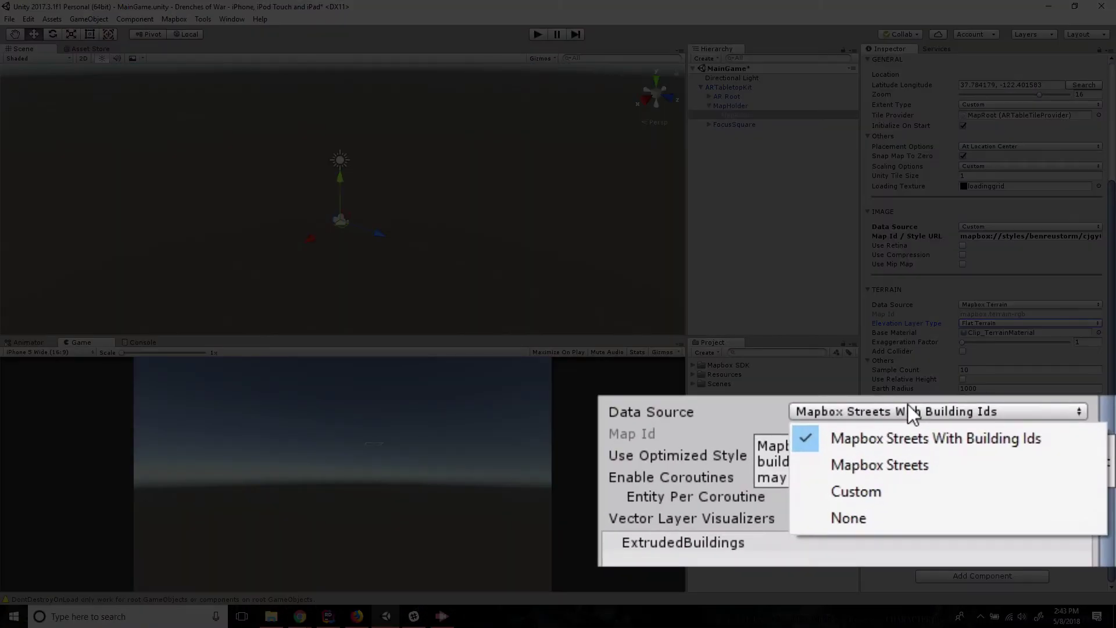
pyautogui.click(884, 463)
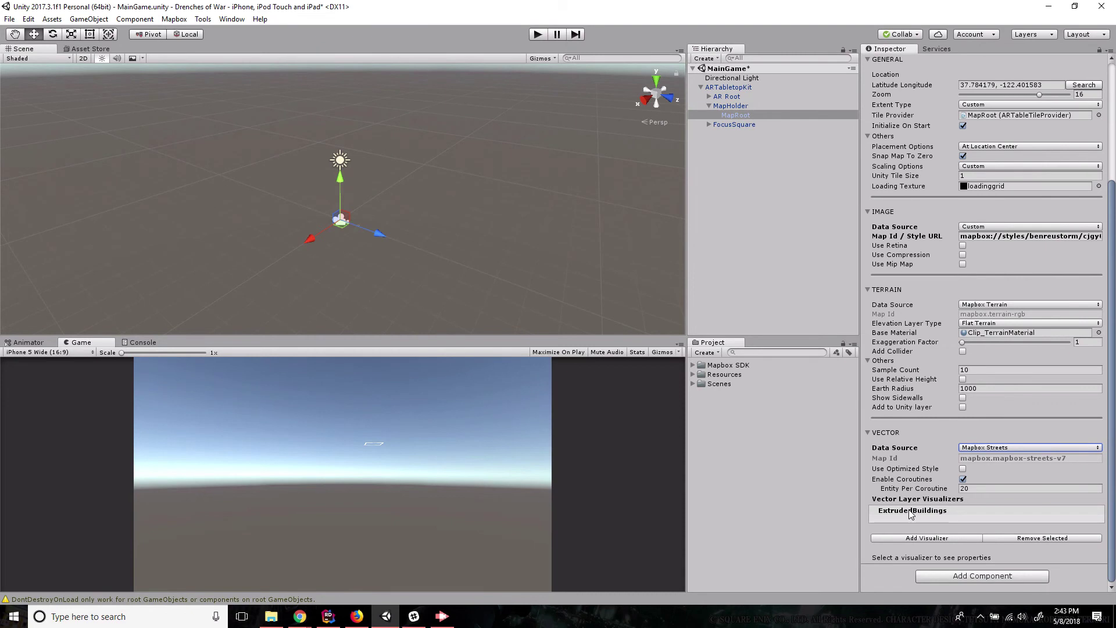
pyautogui.click(911, 513)
pyautogui.scroll(-5, 1045, 446)
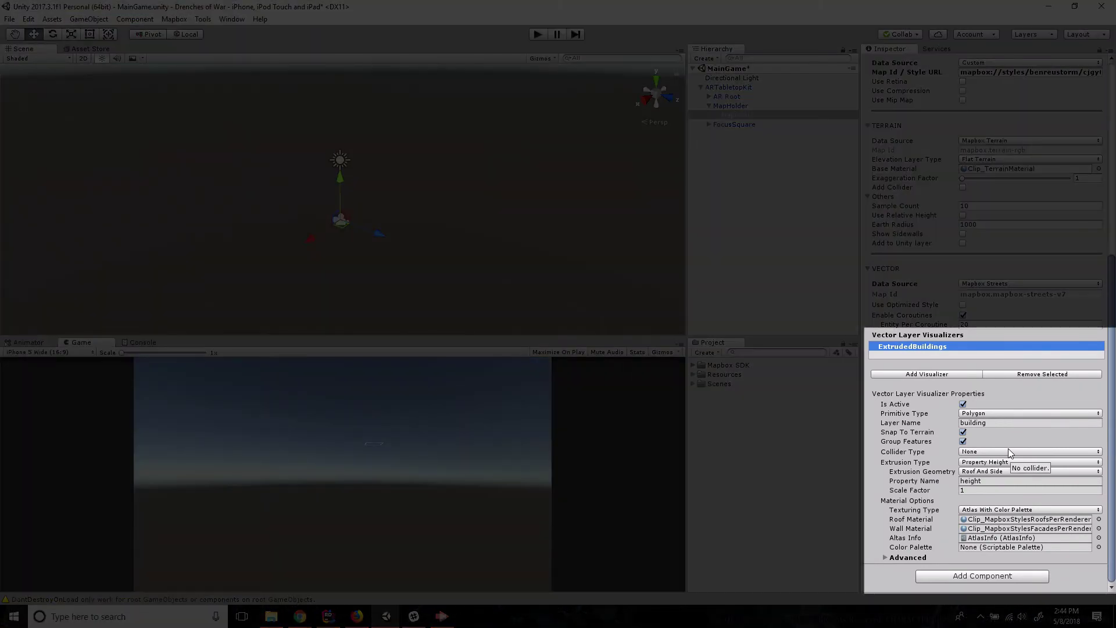
pyautogui.click(1012, 451)
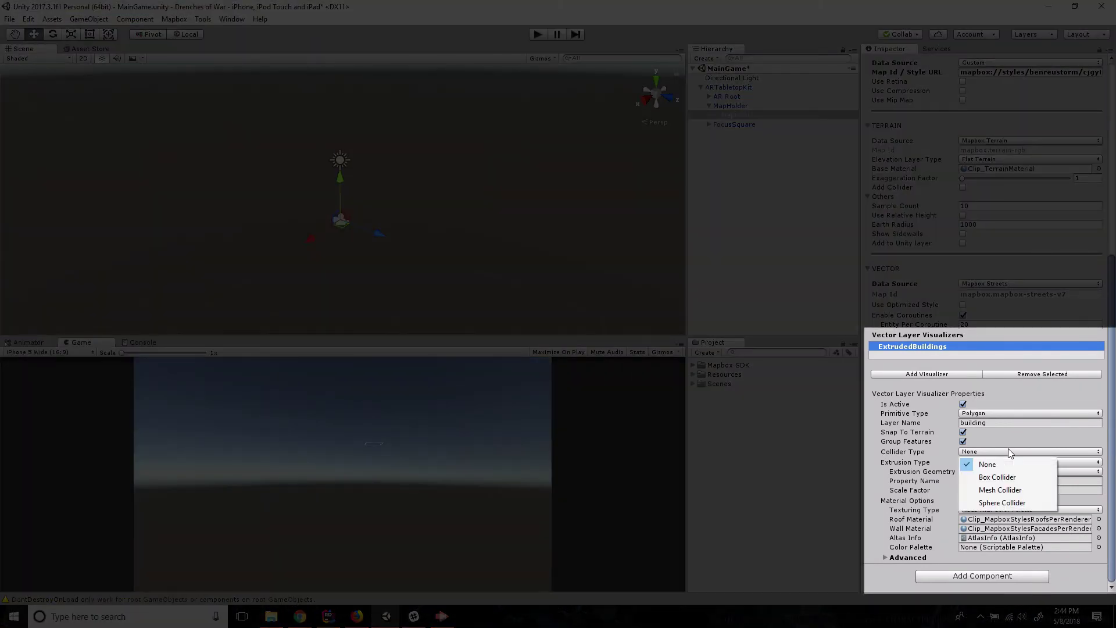
pyautogui.click(996, 481)
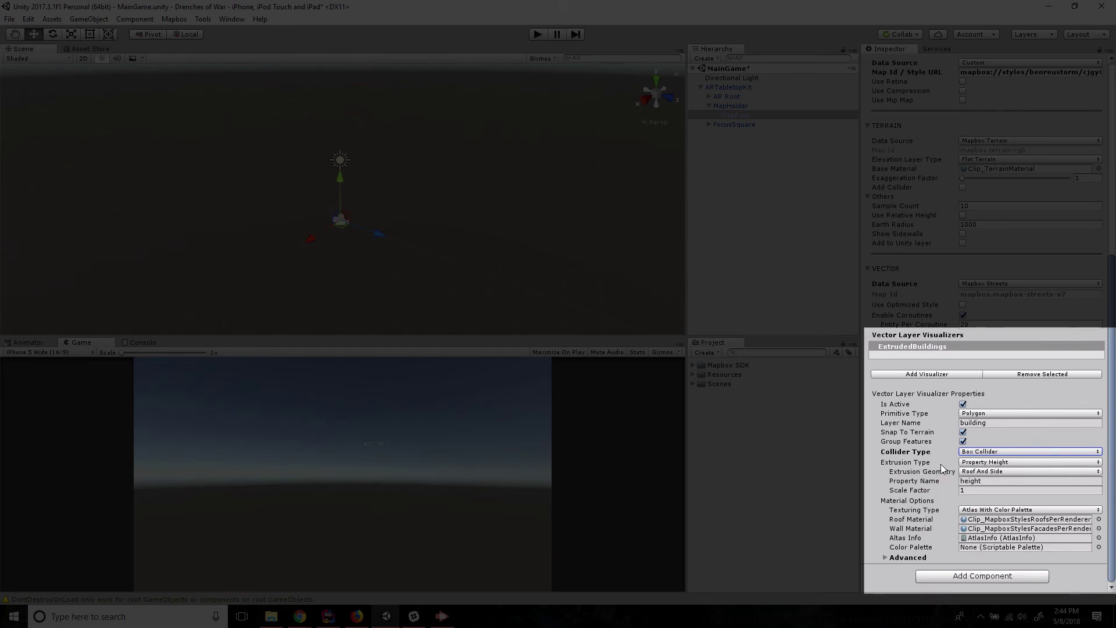
# - Keep the buildings' Property Height extrusion with Roof And Side geometry
pyautogui.click(987, 462)
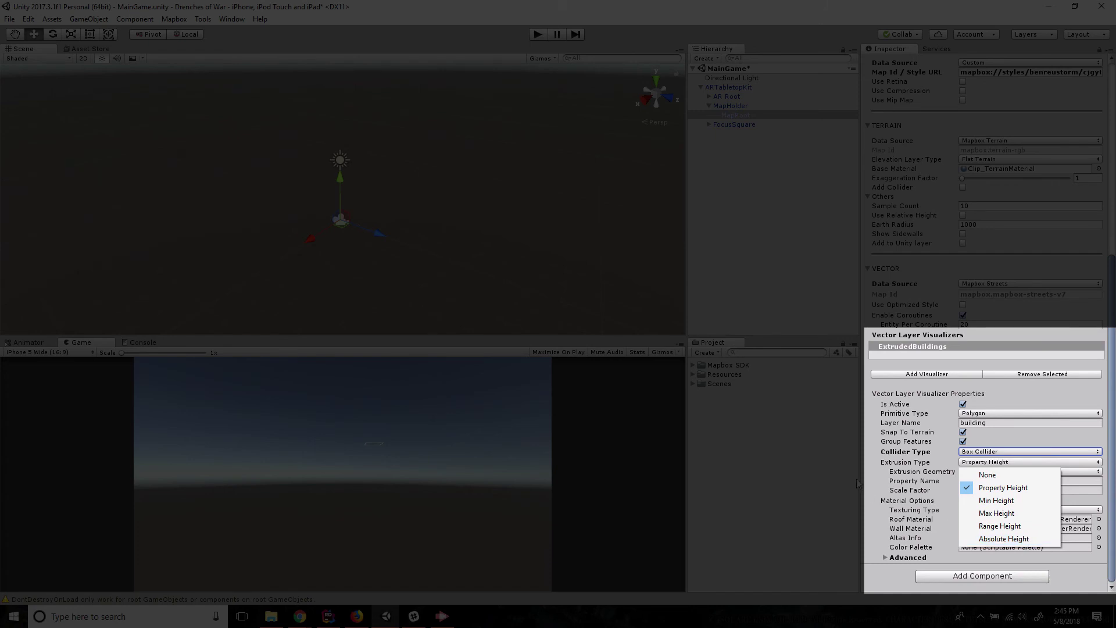
pyautogui.click(875, 484)
pyautogui.click(977, 472)
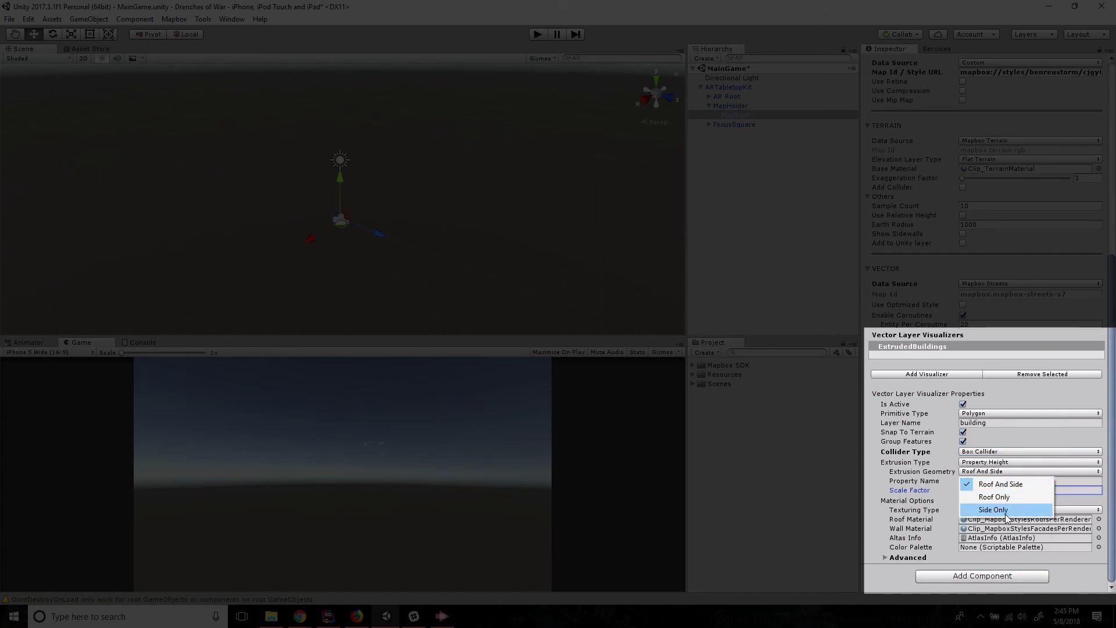
pyautogui.click(1108, 481)
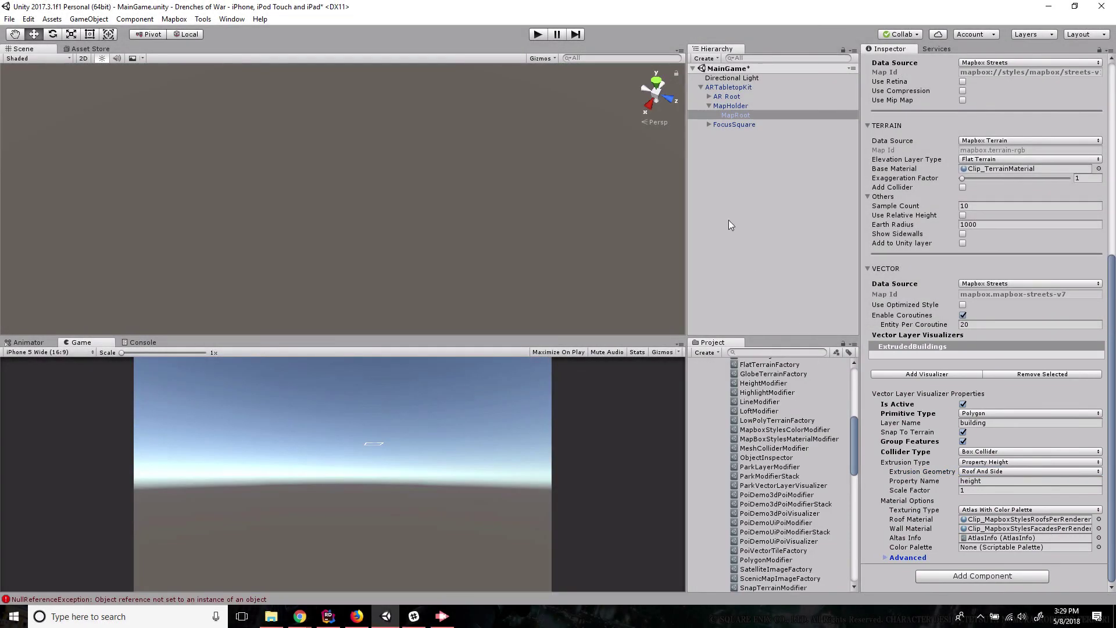
# - Collapse MapHolder and ARTabletopKit so only Directional Light and ARTabletopKit are listed
pyautogui.click(727, 183)
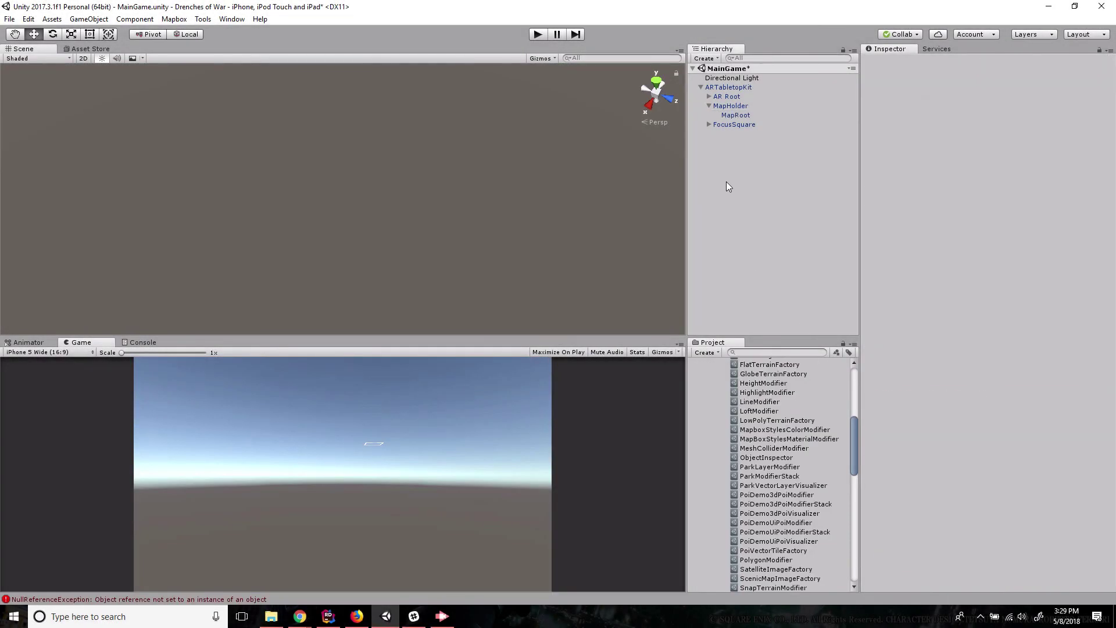
pyautogui.click(707, 104)
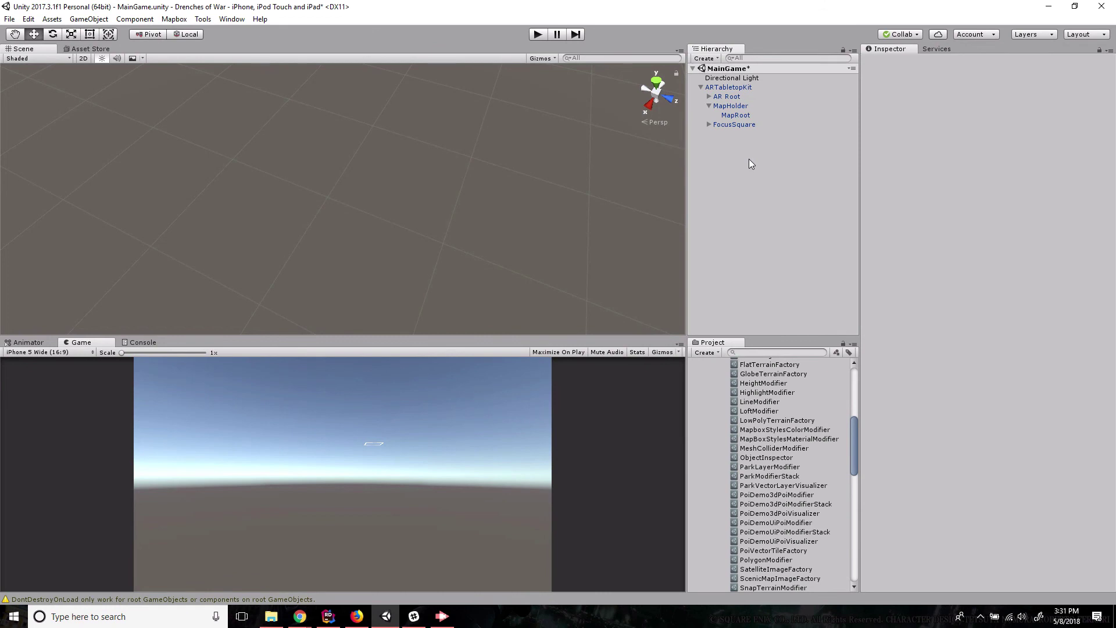
pyautogui.click(735, 116)
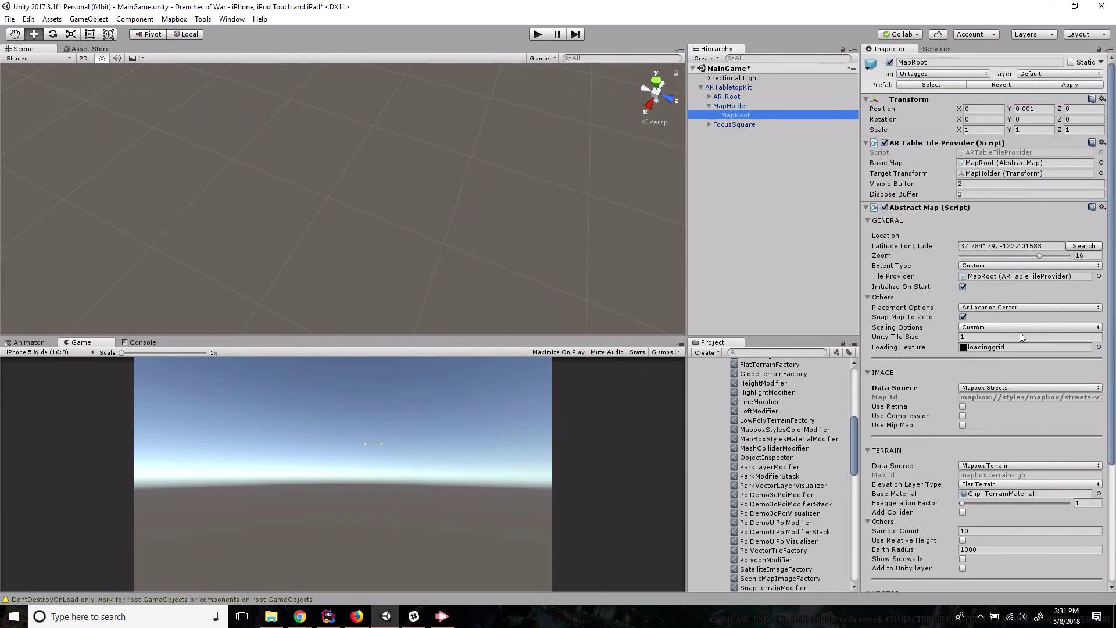
pyautogui.scroll(-5, 1020, 333)
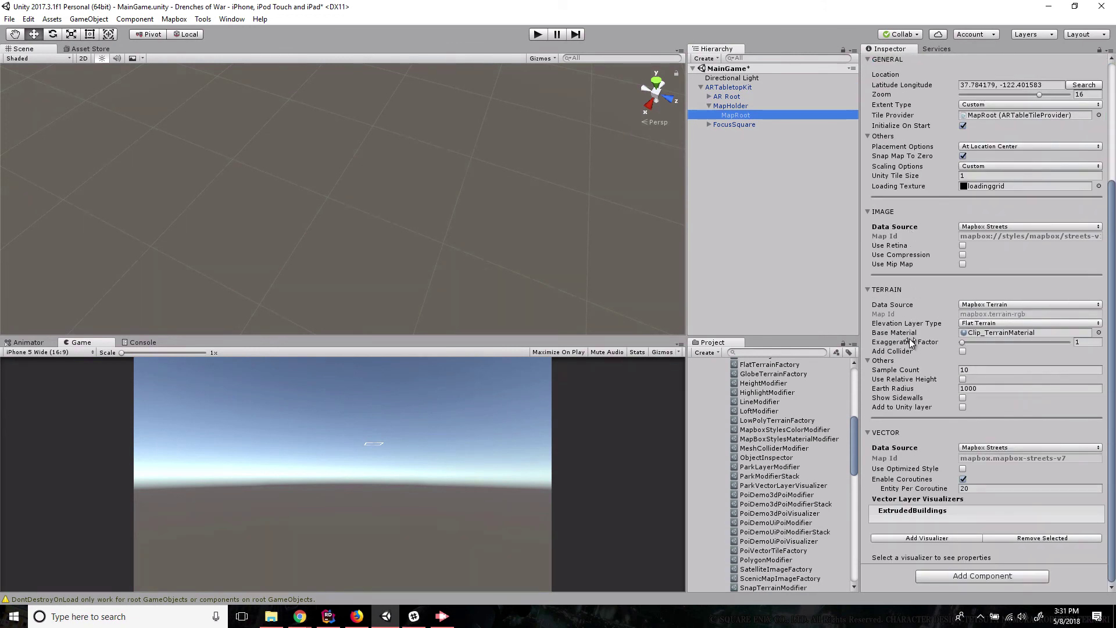
pyautogui.click(758, 204)
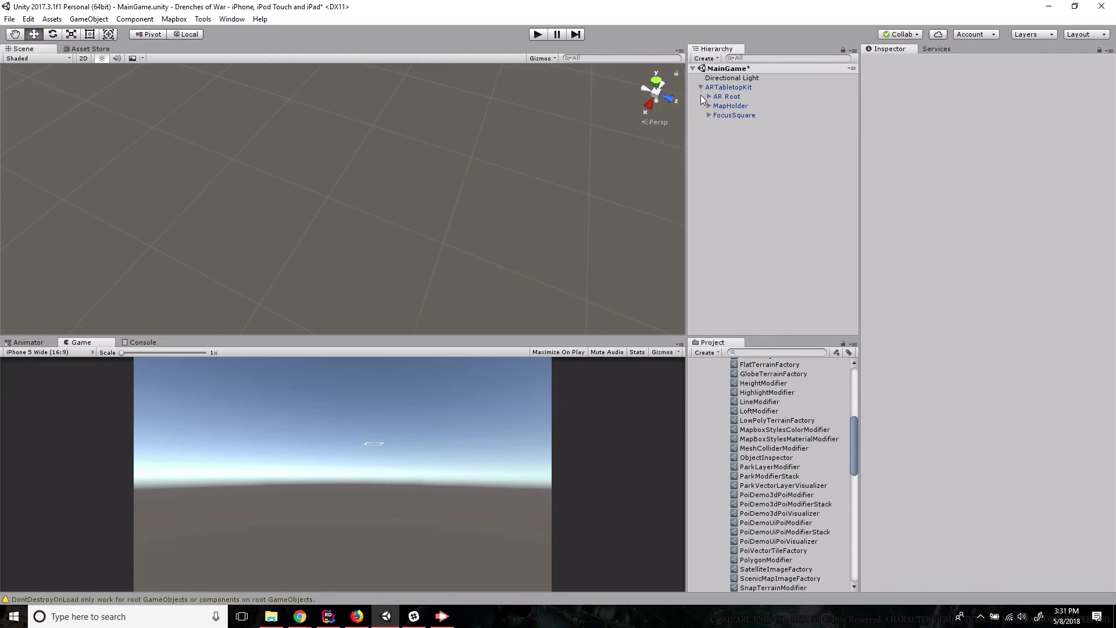
pyautogui.click(701, 86)
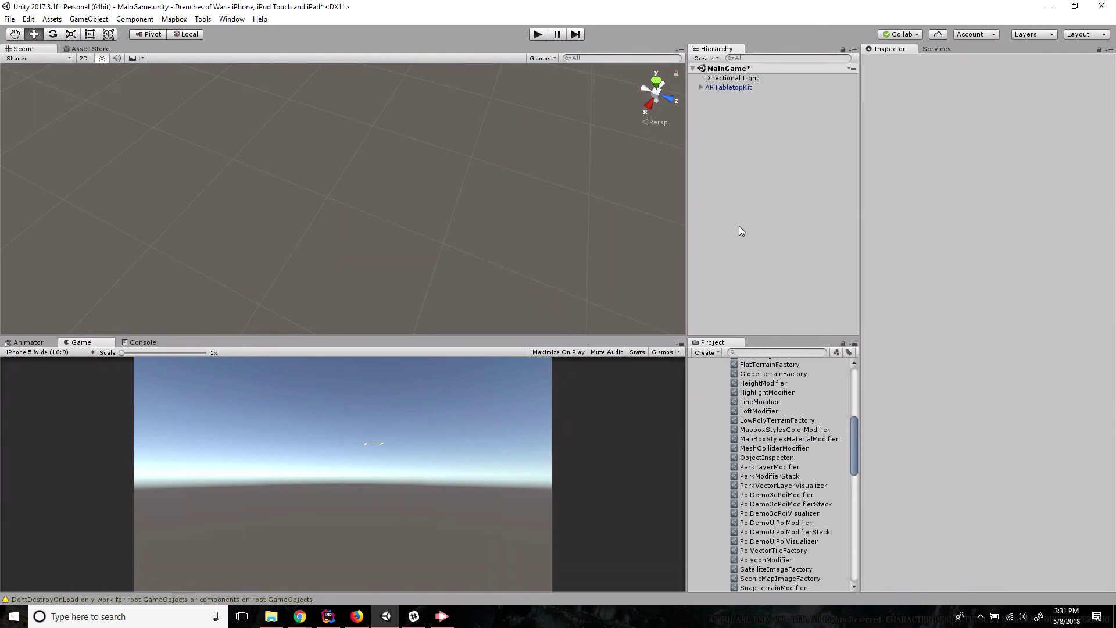